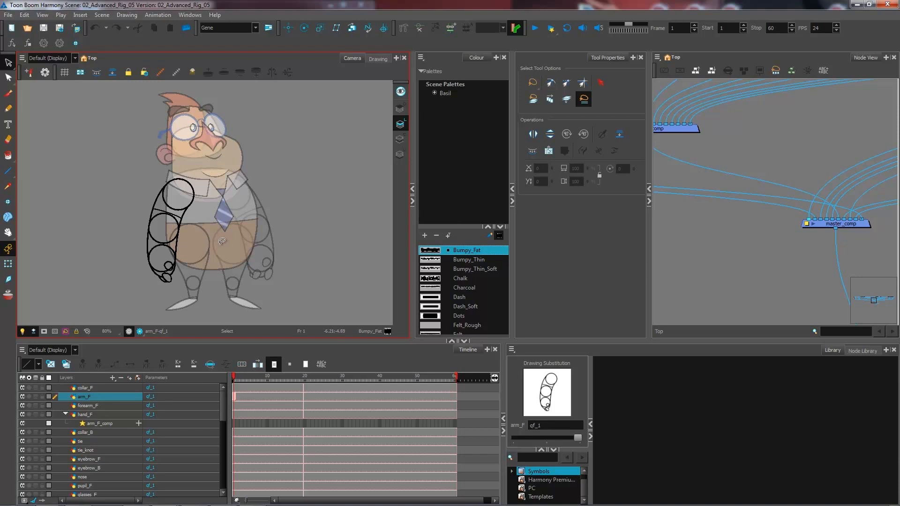
# Copy all strokes of the arm_F drawing and paste them into the forearm_F drawing.
pyautogui.press('o')
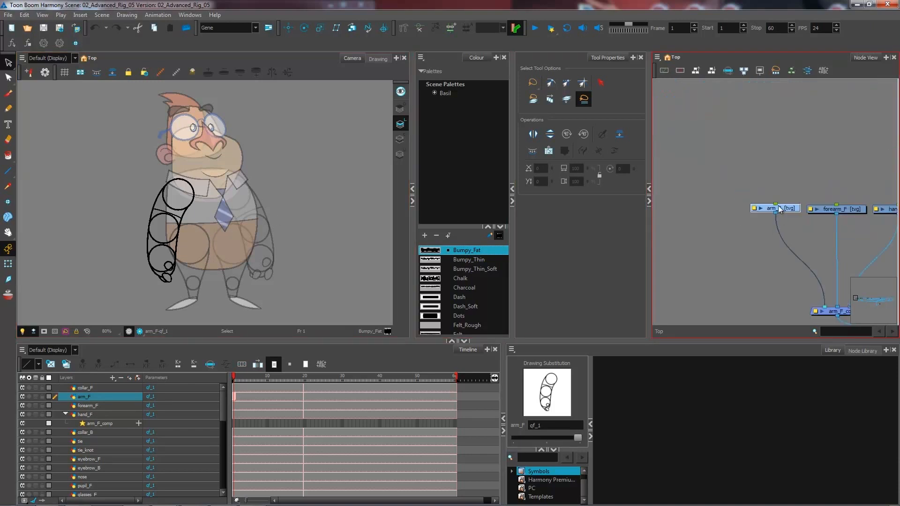
pyautogui.click(857, 211)
pyautogui.press('o')
pyautogui.click(842, 201)
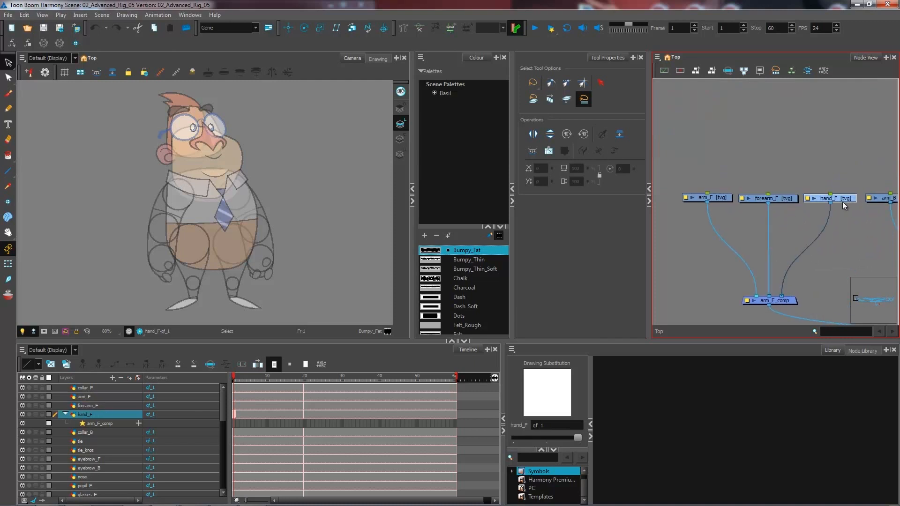
pyautogui.click(717, 197)
pyautogui.hotkey('shift', 'z')
pyautogui.moveTo(251, 220)
pyautogui.mouseDown()
pyautogui.moveTo(187, 139)
pyautogui.moveTo(104, 159)
pyautogui.moveTo(80, 246)
pyautogui.moveTo(92, 296)
pyautogui.moveTo(180, 324)
pyautogui.moveTo(239, 260)
pyautogui.moveTo(243, 204)
pyautogui.mouseUp()
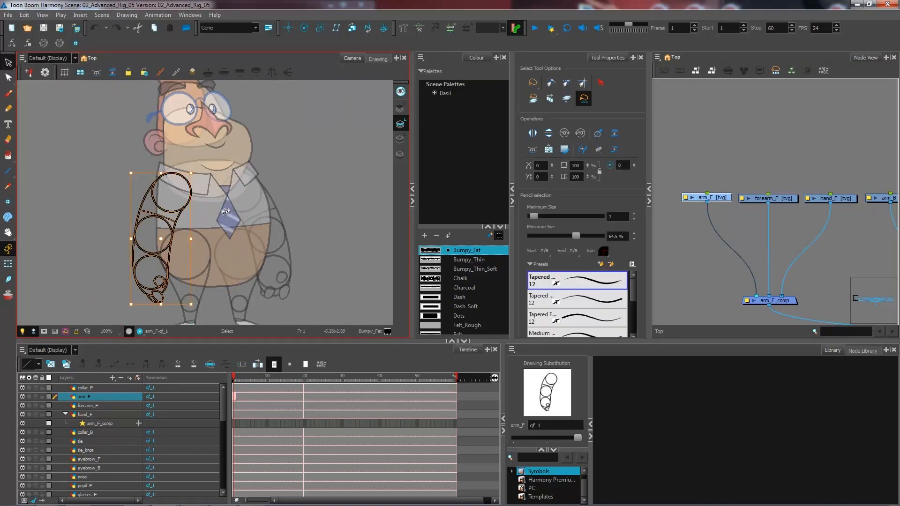
pyautogui.click(780, 198)
pyautogui.hotkey('ctrl', 'a')
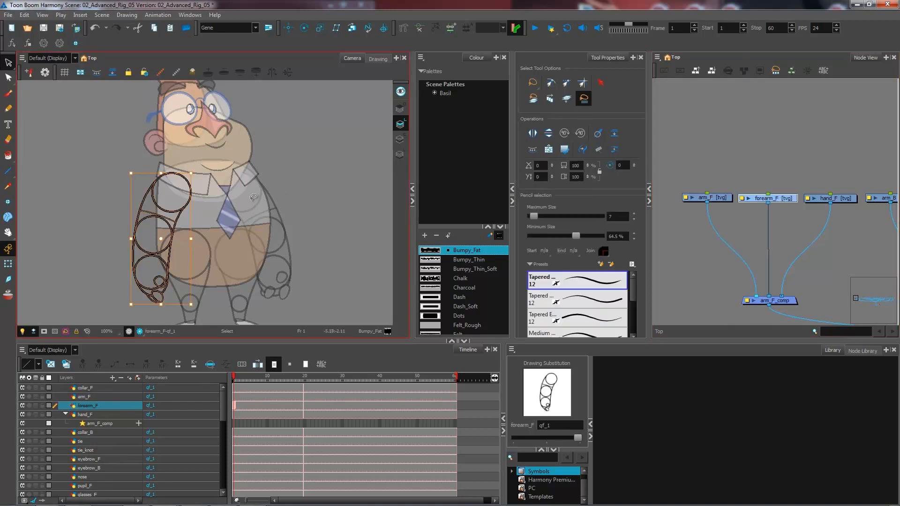
# Paste the copied arm strokes into the hand_F drawing.
pyautogui.click(842, 198)
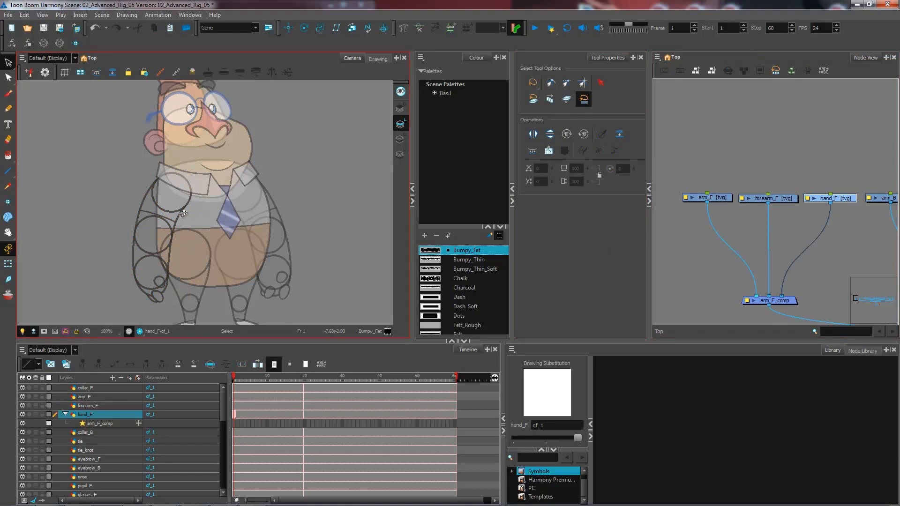
pyautogui.hotkey('ctrl', 'a')
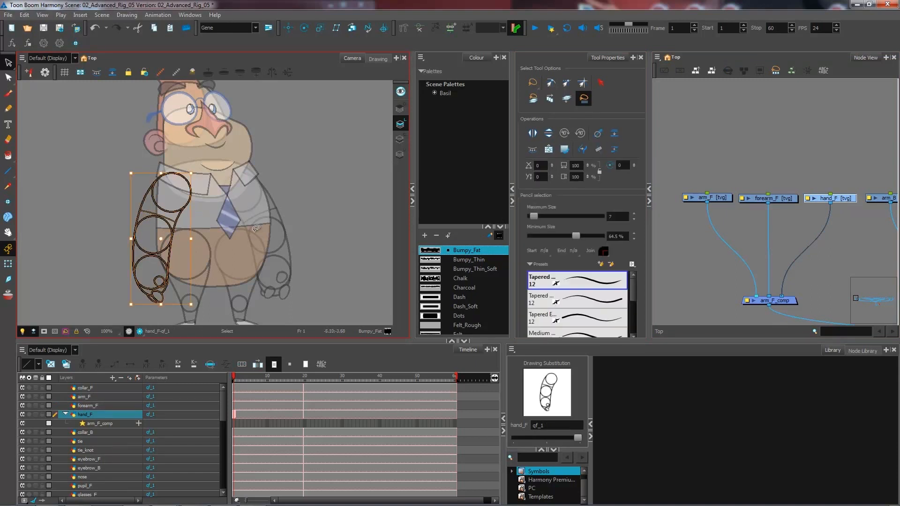
pyautogui.click(256, 228)
pyautogui.moveTo(206, 264); pyautogui.dragTo(227, 230)
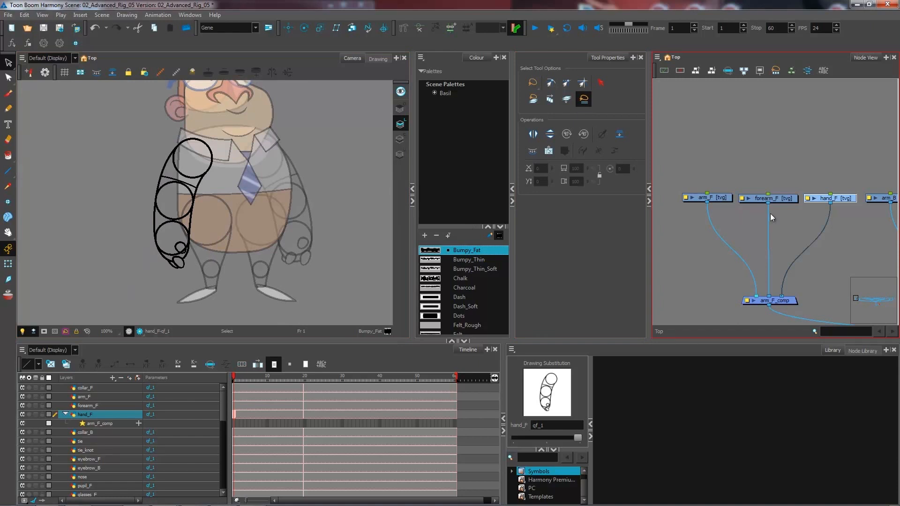
# In arm_F, cut both arm outline lines at the bottom of the elbow circle with the Cutter.
pyautogui.click(713, 197)
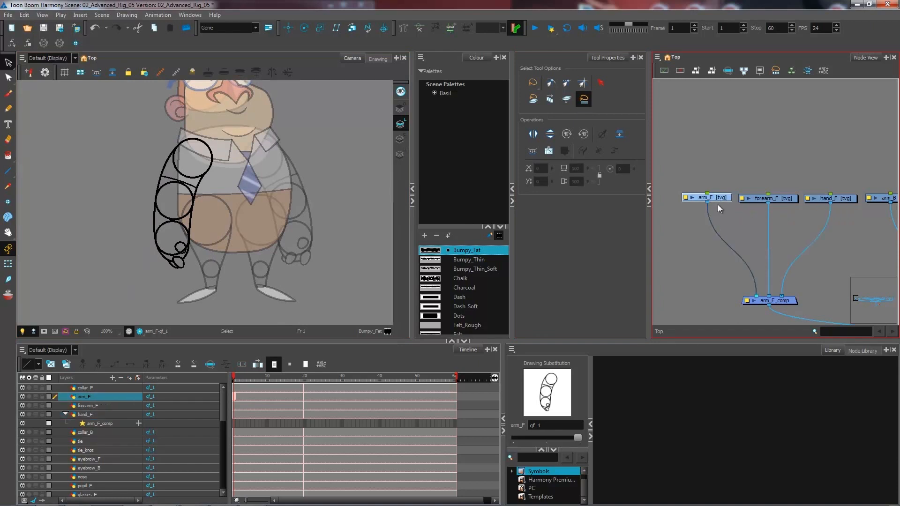
pyautogui.press('2')
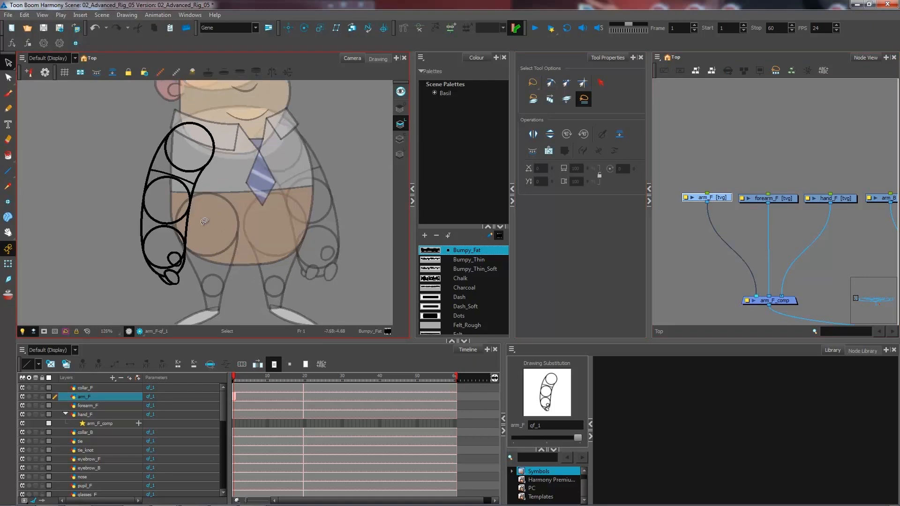
pyautogui.press('2')
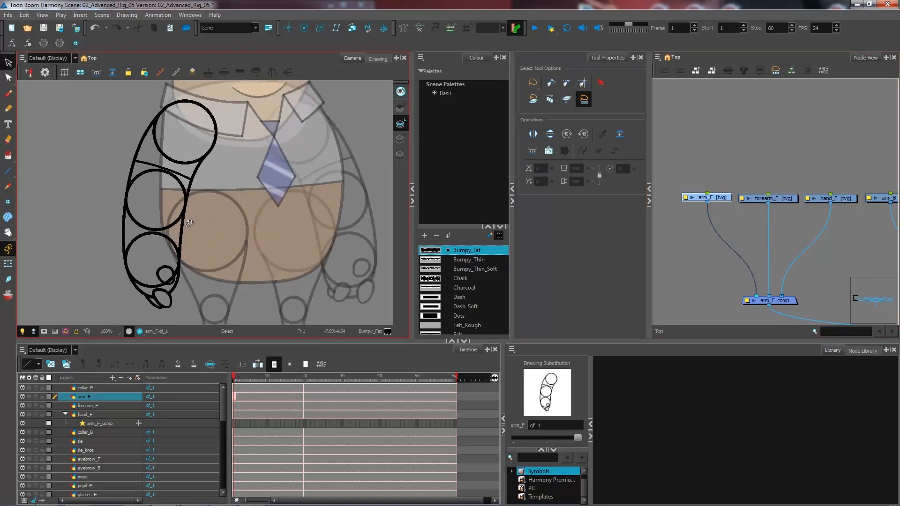
pyautogui.press('2')
pyautogui.moveTo(191, 235); pyautogui.dragTo(213, 230)
pyautogui.hotkey('alt', 't')
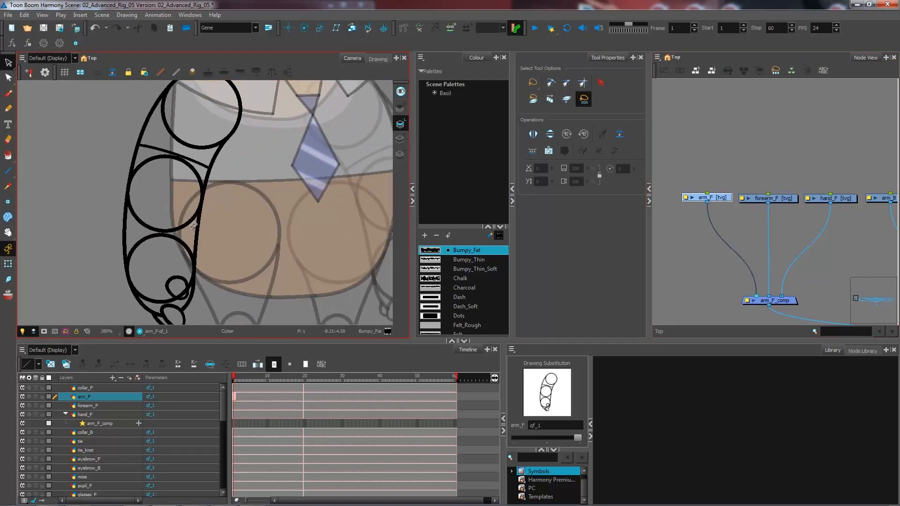
pyautogui.moveTo(190, 228); pyautogui.dragTo(207, 233)
pyautogui.moveTo(134, 229); pyautogui.dragTo(118, 232)
# Delete the forearm outline, wrist circle and hand strokes from arm_F, keeping only the upper arm.
pyautogui.hotkey('alt', 's')
pyautogui.moveTo(214, 256)
pyautogui.mouseDown()
pyautogui.moveTo(104, 268)
pyautogui.moveTo(246, 296)
pyautogui.mouseUp()
pyautogui.press('Delete')
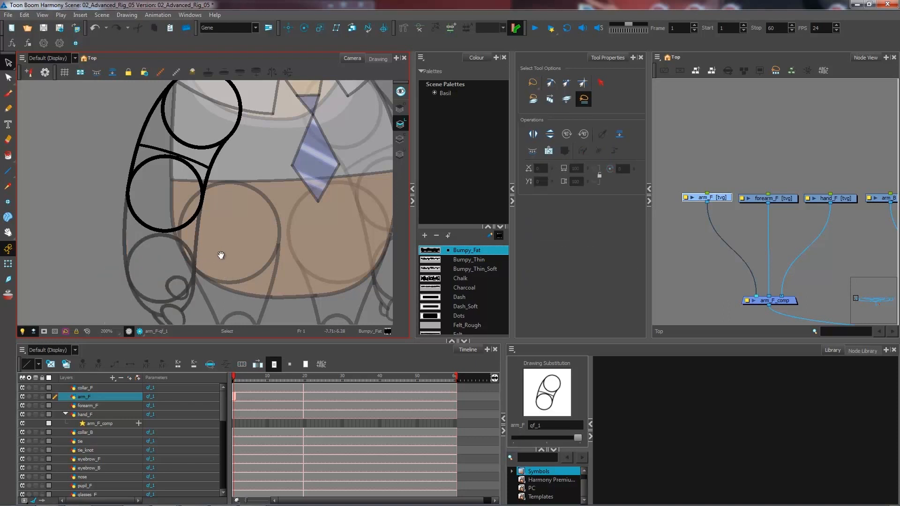
pyautogui.moveTo(213, 254); pyautogui.dragTo(196, 284)
pyautogui.press('1')
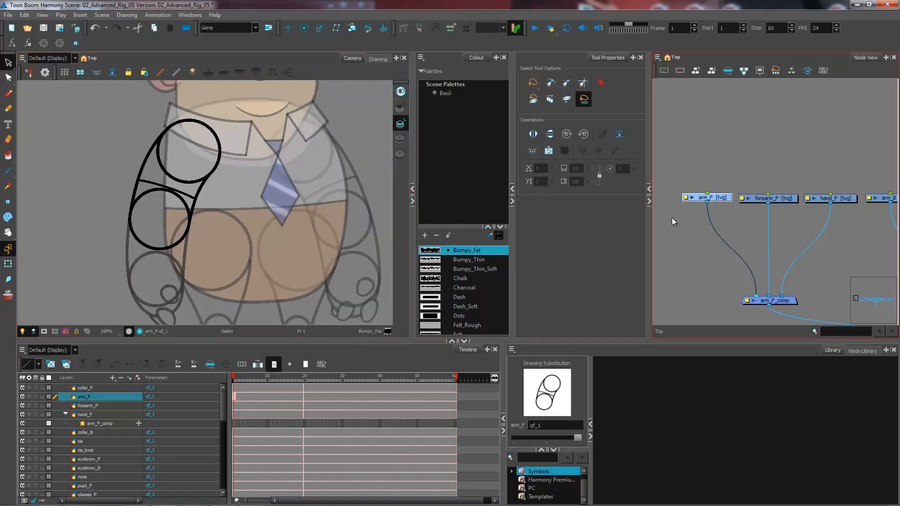
# In forearm_F, cut the outlines at the elbow circle and delete the shoulder circle and upper arm strokes.
pyautogui.click(779, 198)
pyautogui.moveTo(244, 254); pyautogui.dragTo(245, 217)
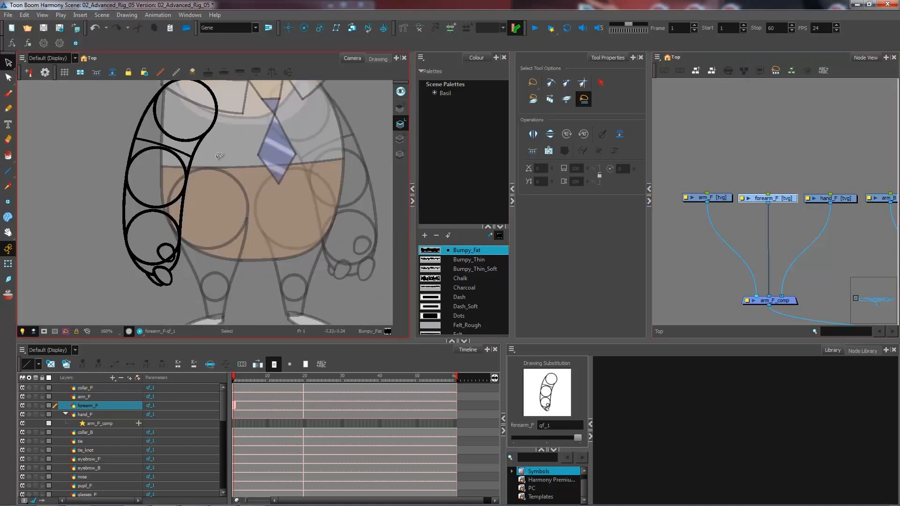
pyautogui.moveTo(189, 158); pyautogui.dragTo(209, 192)
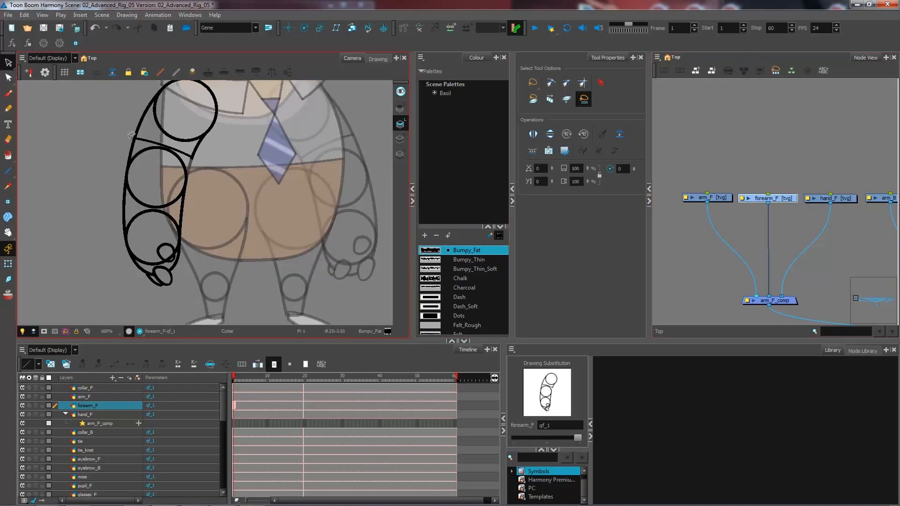
pyautogui.moveTo(137, 144); pyautogui.dragTo(121, 165)
pyautogui.moveTo(279, 119)
pyautogui.mouseDown()
pyautogui.moveTo(110, 130)
pyautogui.moveTo(173, 128)
pyautogui.mouseUp()
pyautogui.press('Delete')
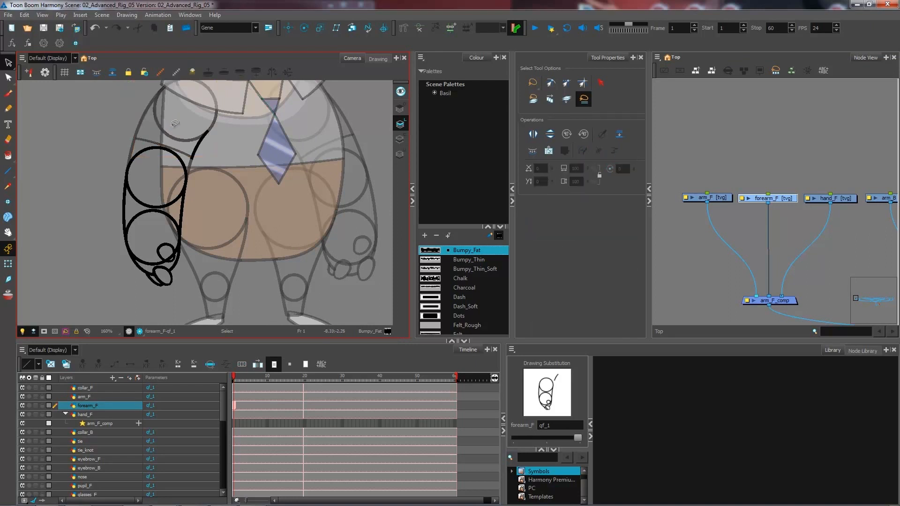
pyautogui.click(199, 146)
pyautogui.press('Delete')
# Trim the outlines at the wrist circle in forearm_F and delete the finger and hand strokes below it.
pyautogui.hotkey('alt', 't')
pyautogui.moveTo(144, 264); pyautogui.dragTo(127, 266)
pyautogui.press('Delete')
pyautogui.moveTo(174, 260); pyautogui.dragTo(185, 265)
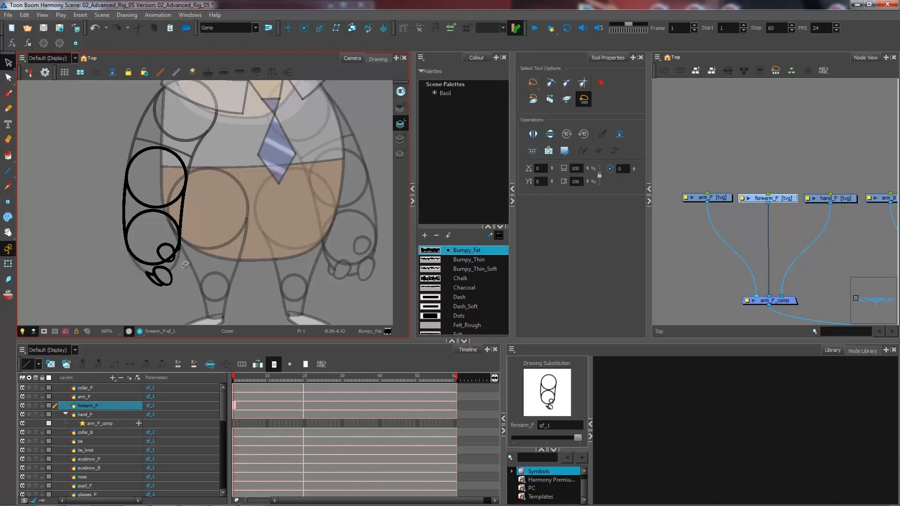
pyautogui.hotkey('alt', 's')
pyautogui.click(160, 255)
pyautogui.press('Delete')
pyautogui.moveTo(188, 286)
pyautogui.mouseDown()
pyautogui.moveTo(182, 264)
pyautogui.moveTo(155, 266)
pyautogui.moveTo(175, 286)
pyautogui.moveTo(180, 267)
pyautogui.mouseUp()
pyautogui.press('Delete')
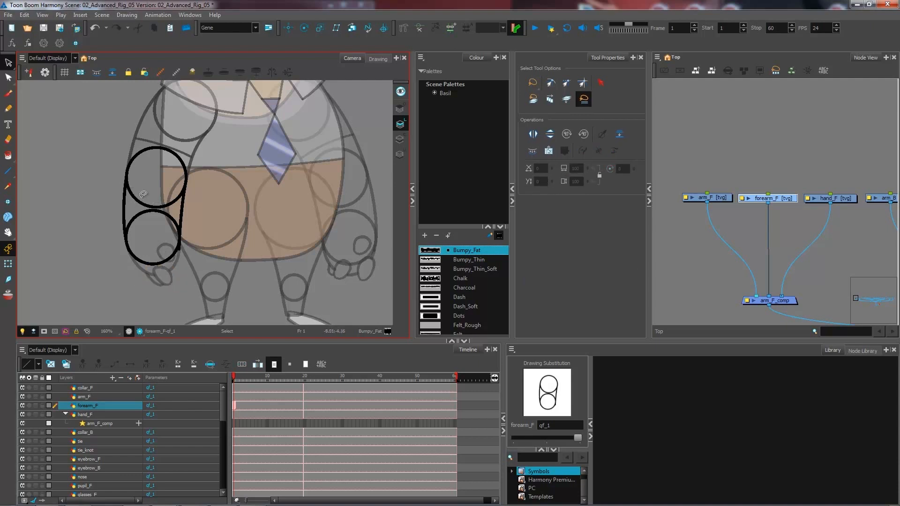
# In hand_F, cut the outlines at the wrist circle and remove all upper arm and forearm strokes.
pyautogui.click(845, 200)
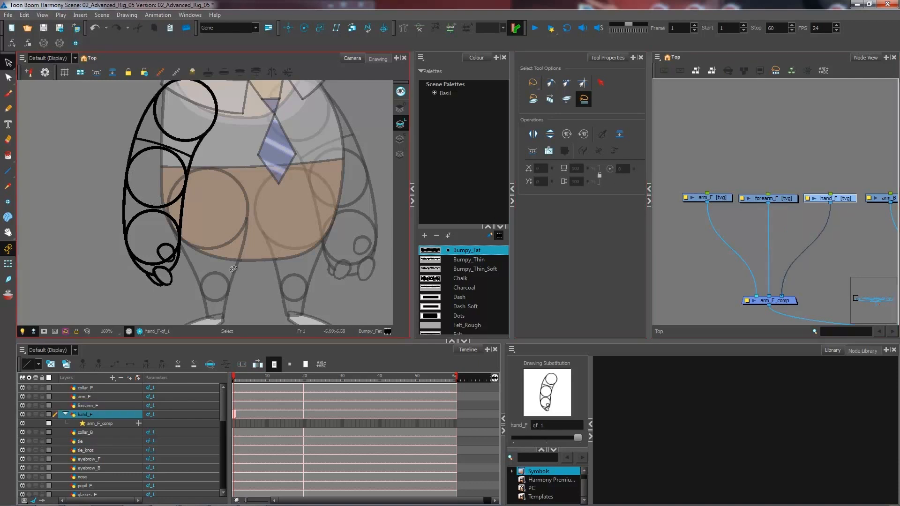
pyautogui.press('t')
pyautogui.moveTo(174, 202); pyautogui.dragTo(188, 223)
pyautogui.moveTo(134, 204); pyautogui.dragTo(113, 223)
pyautogui.moveTo(111, 131)
pyautogui.mouseDown()
pyautogui.moveTo(174, 185)
pyautogui.moveTo(214, 181)
pyautogui.mouseUp()
pyautogui.hotkey('ctrl', 'x')
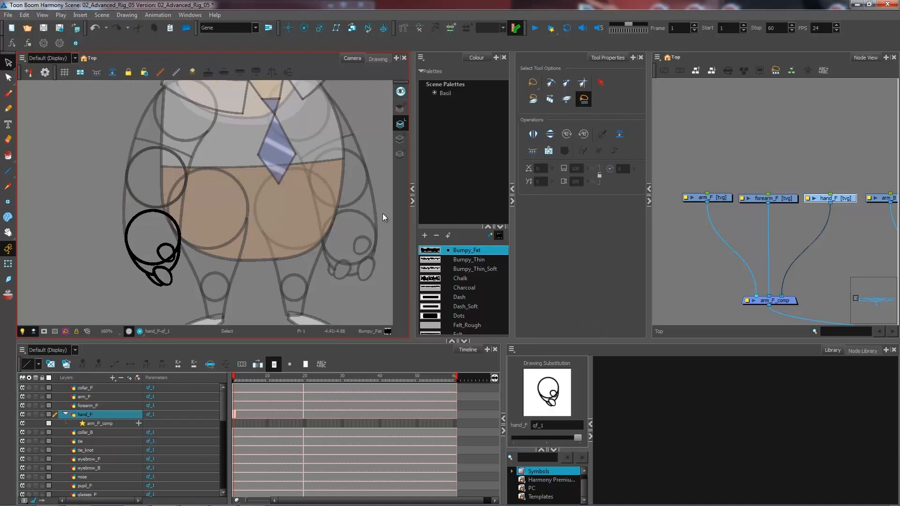
# Review the trimmed drawings of arm_F, forearm_F and hand_F one after another.
pyautogui.click(721, 199)
pyautogui.hotkey('ctrl', 'v')
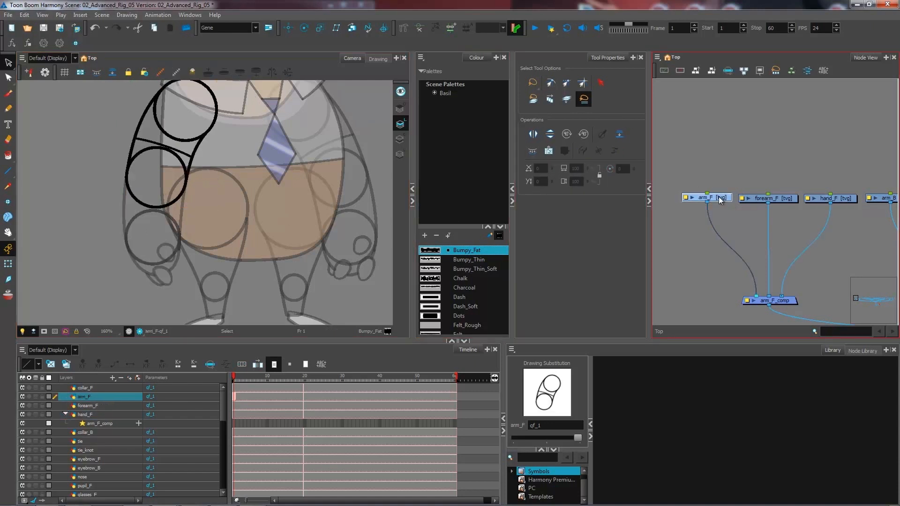
pyautogui.click(787, 202)
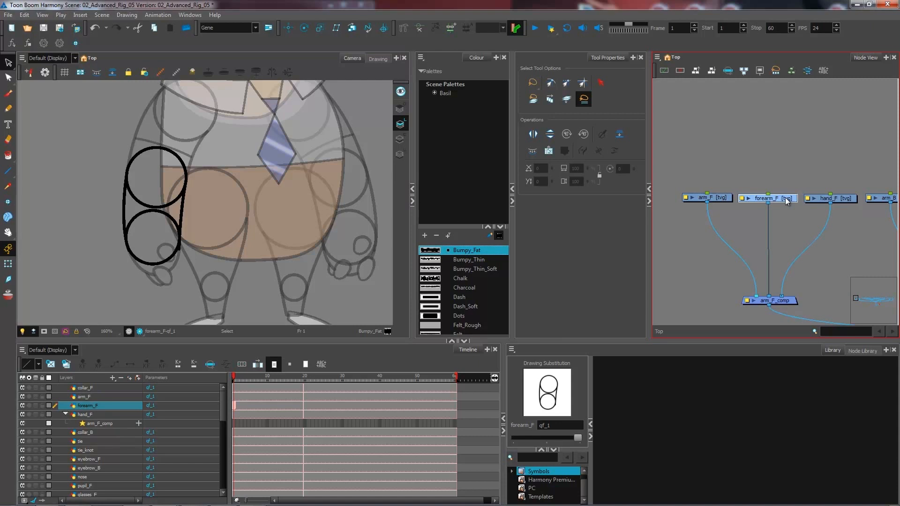
pyautogui.click(846, 202)
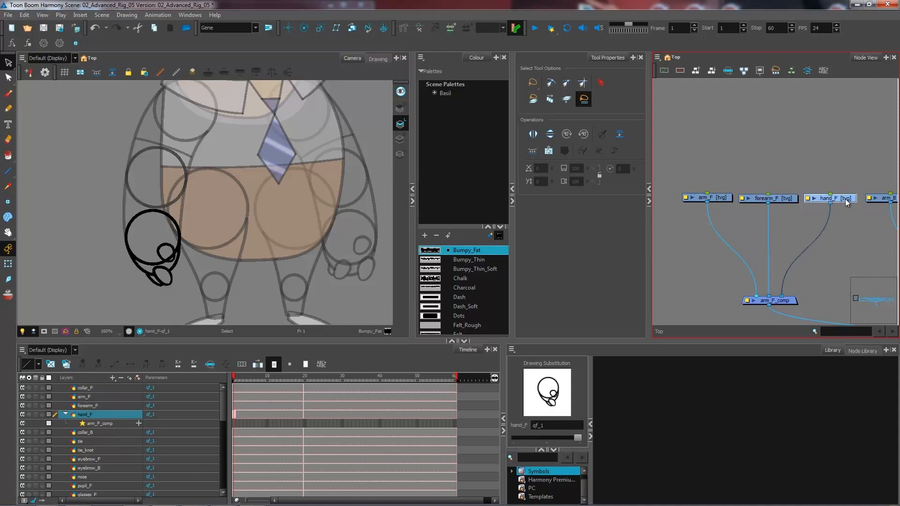
# Select the shoulder circle in arm_F to examine its centre, and compare it with the arm pose at frame 20.
pyautogui.click(713, 198)
pyautogui.moveTo(187, 143); pyautogui.dragTo(207, 211)
pyautogui.press('2')
pyautogui.press('2')
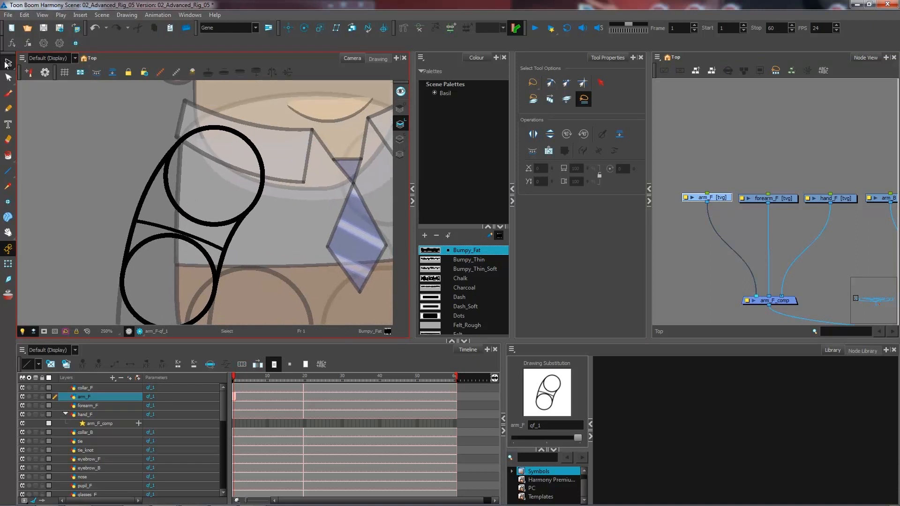
pyautogui.click(172, 192)
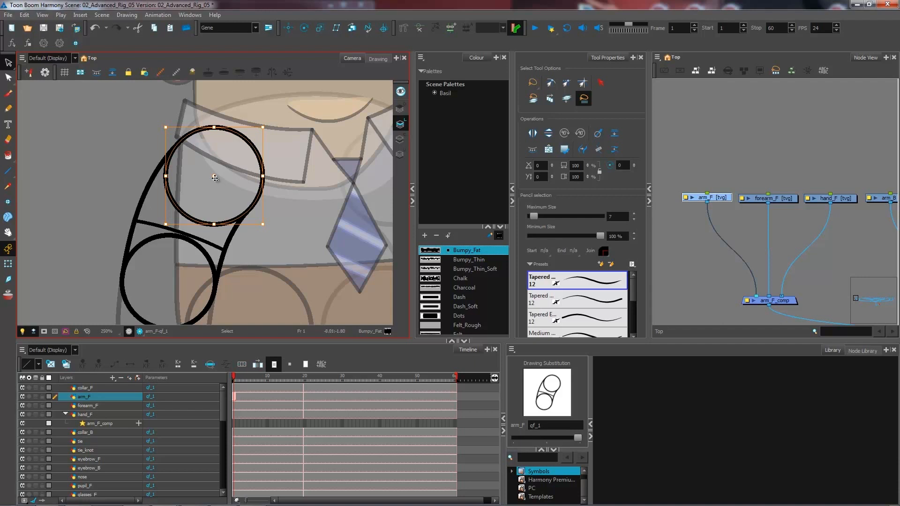
pyautogui.press('2')
pyautogui.press('2')
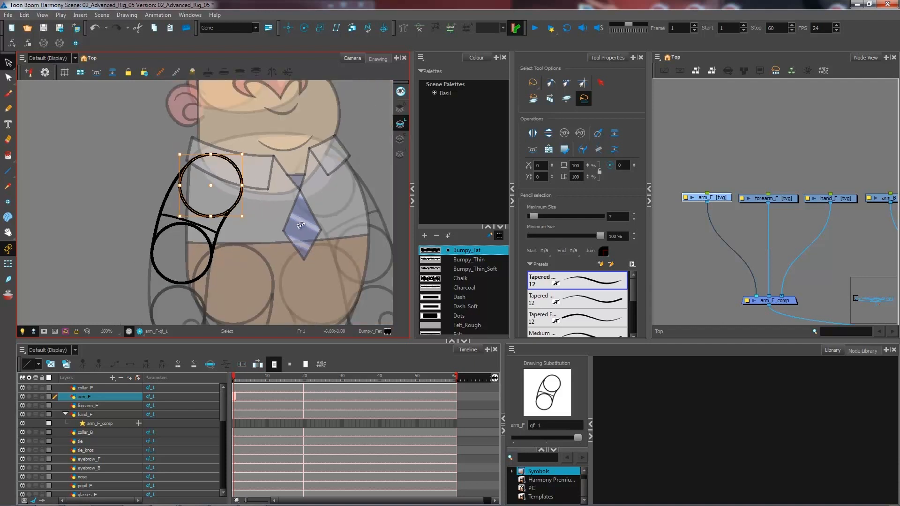
pyautogui.moveTo(298, 248); pyautogui.dragTo(282, 245)
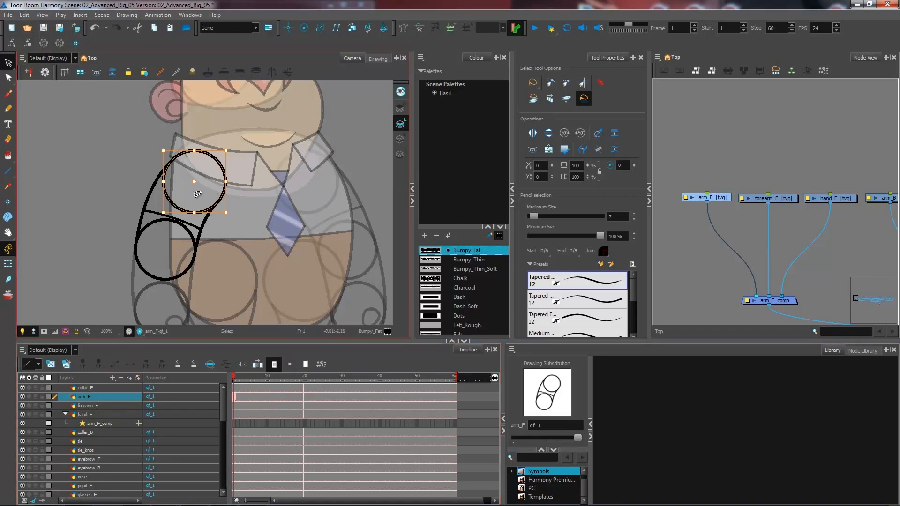
pyautogui.click(304, 378)
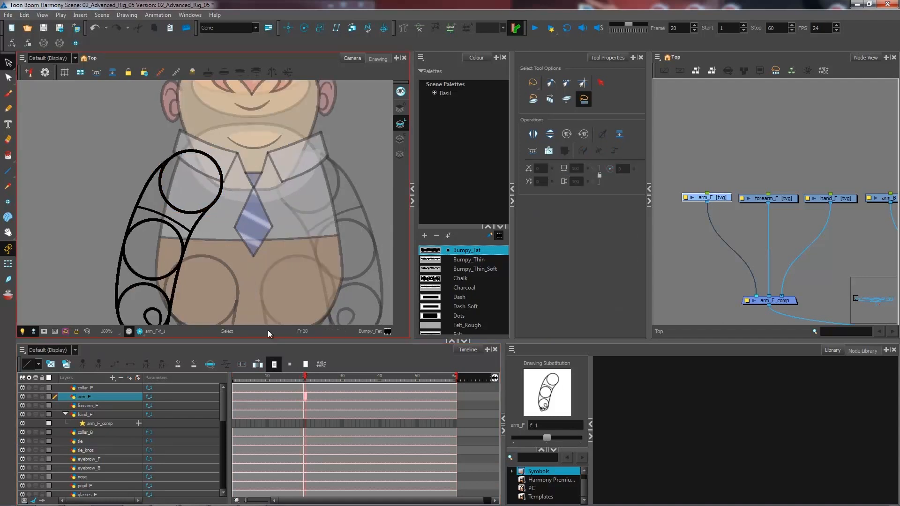
# At frame 5, select the shoulder circle in arm_F and place the drawing pivot at the circle's centre.
pyautogui.click(251, 378)
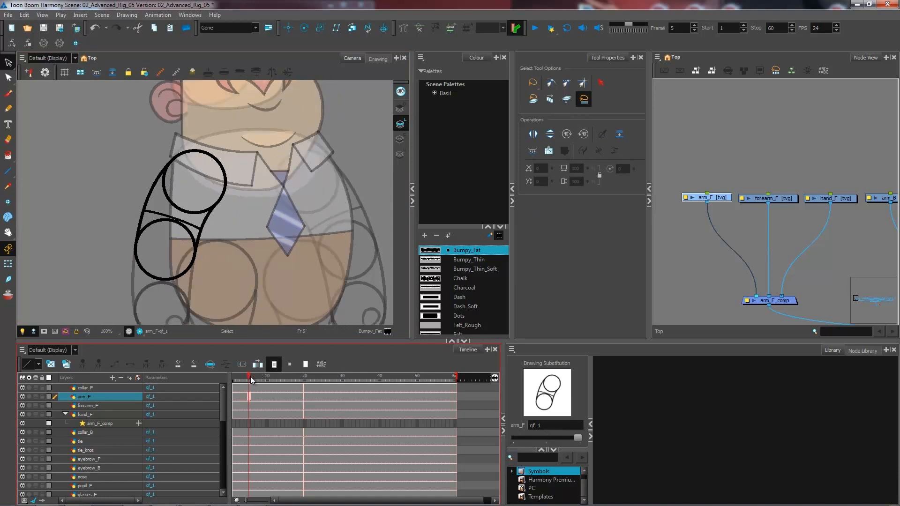
pyautogui.click(190, 209)
pyautogui.press('2')
pyautogui.press('2')
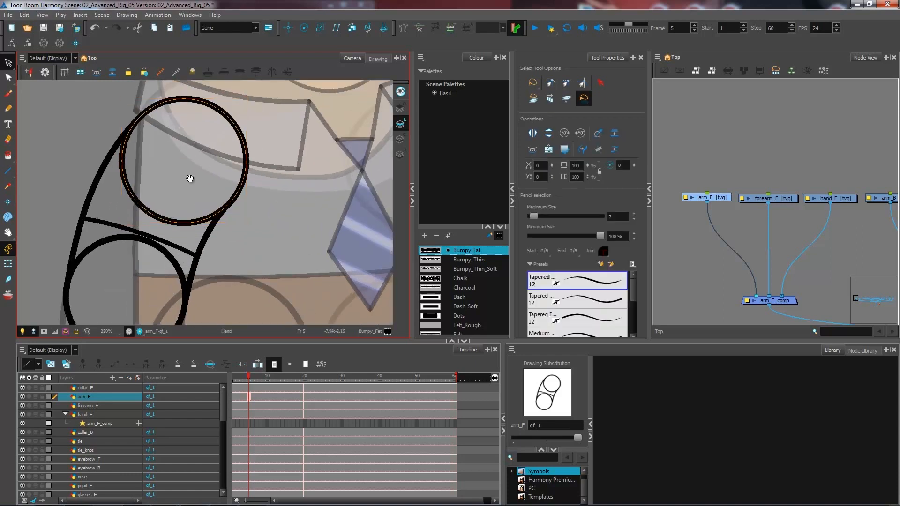
pyautogui.moveTo(190, 179); pyautogui.dragTo(205, 234)
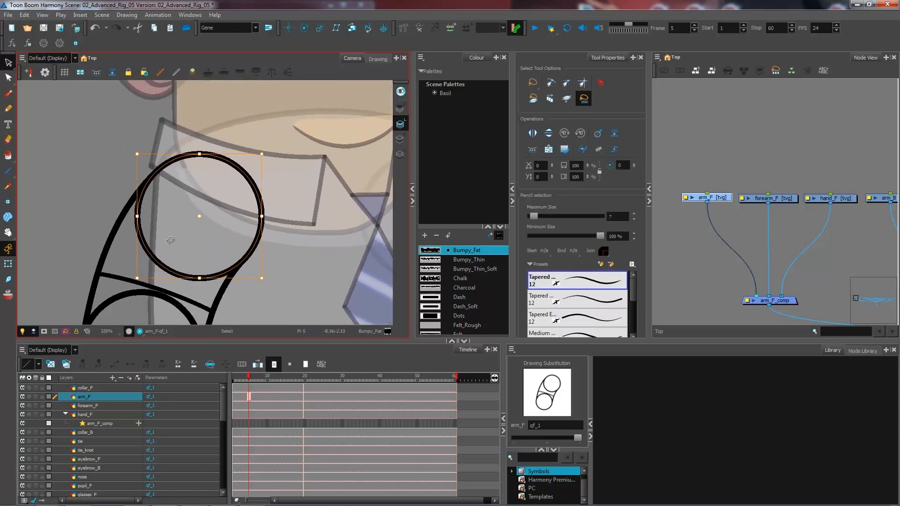
pyautogui.click(7, 202)
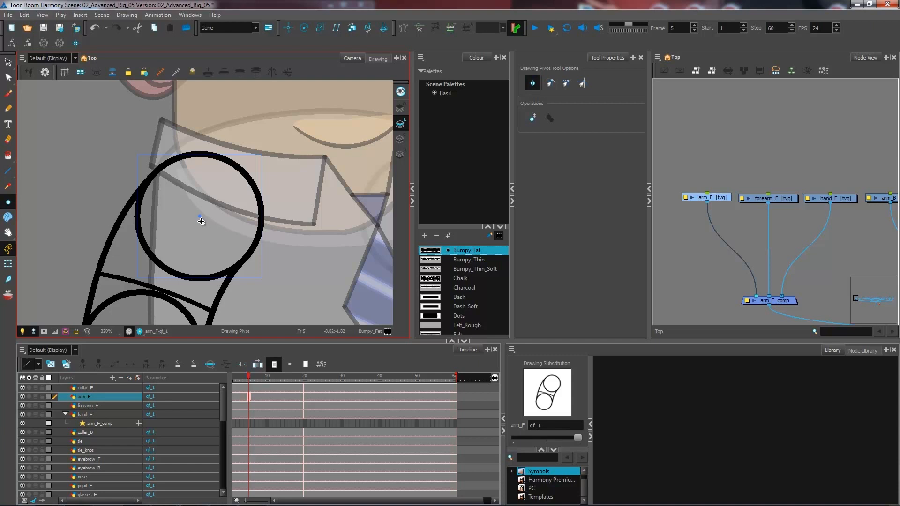
pyautogui.scroll(2, 201, 221)
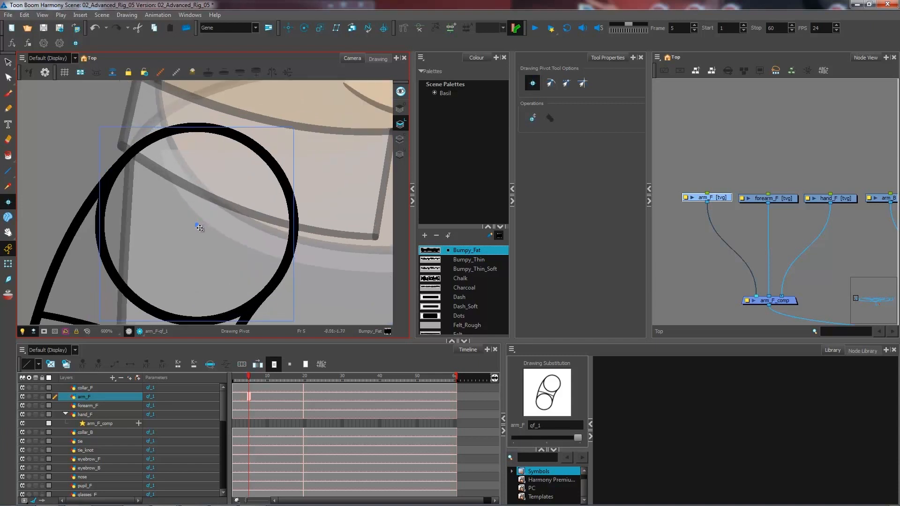
pyautogui.scroll(4, 200, 228)
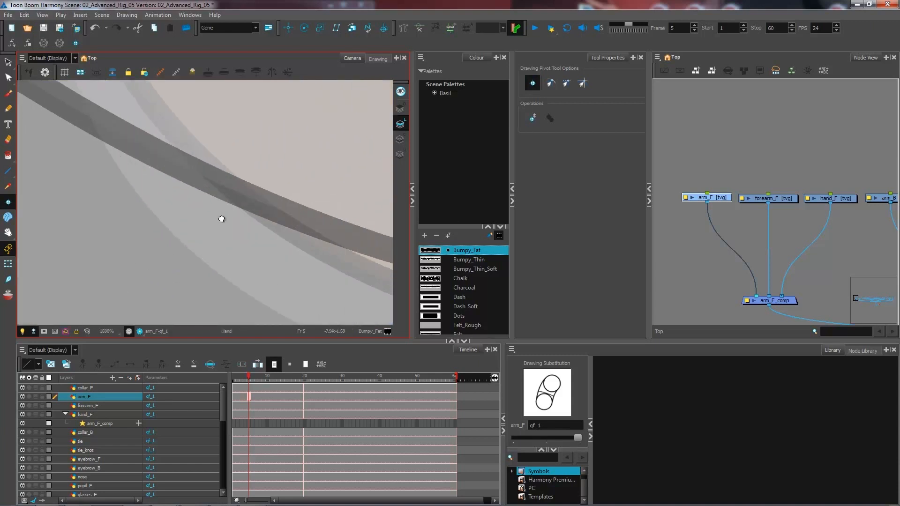
pyautogui.scroll(2, 212, 242)
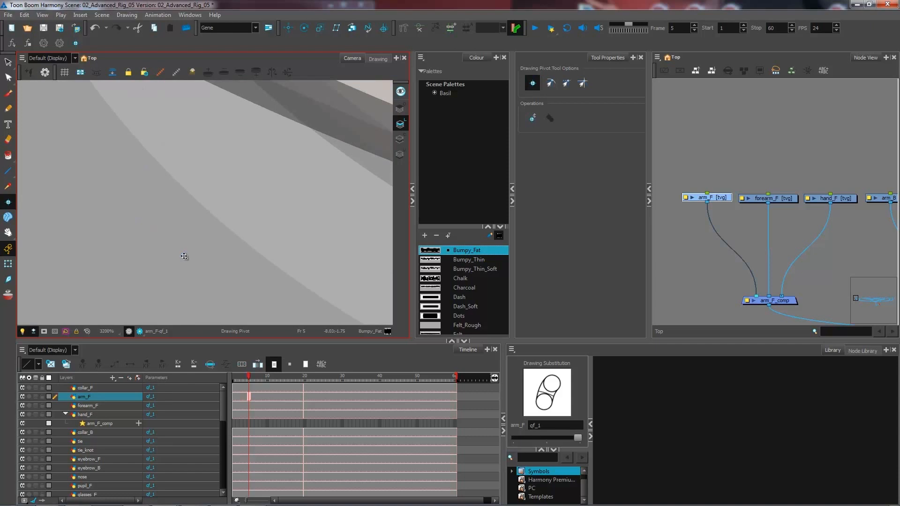
pyautogui.click(184, 256)
pyautogui.scroll(-4, 186, 256)
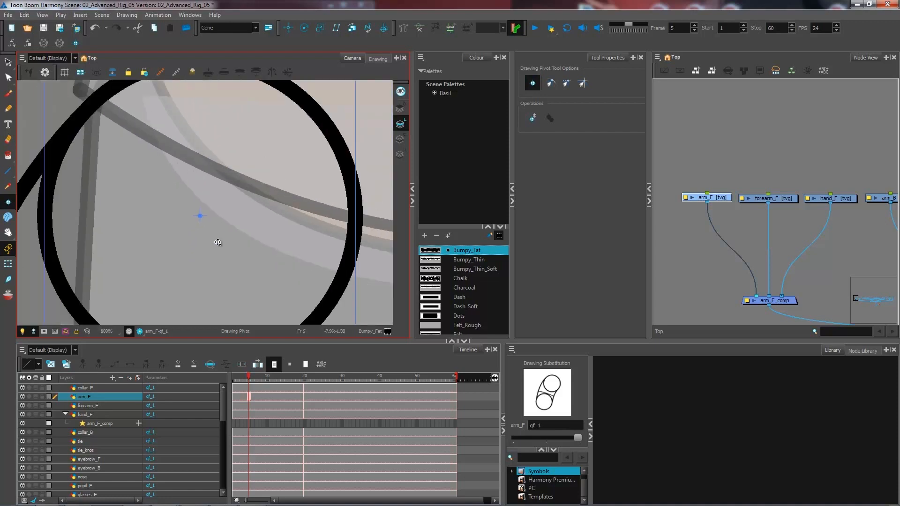
pyautogui.scroll(-2, 218, 242)
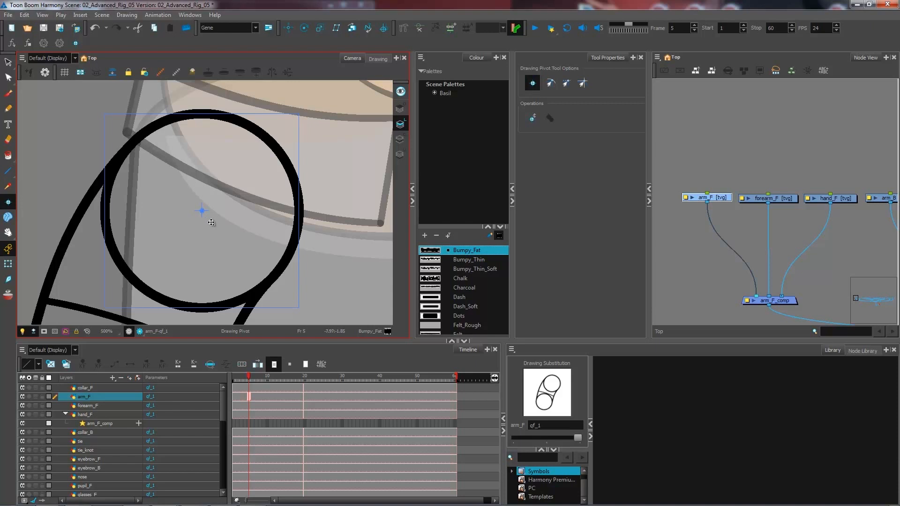
pyautogui.scroll(-3, 214, 222)
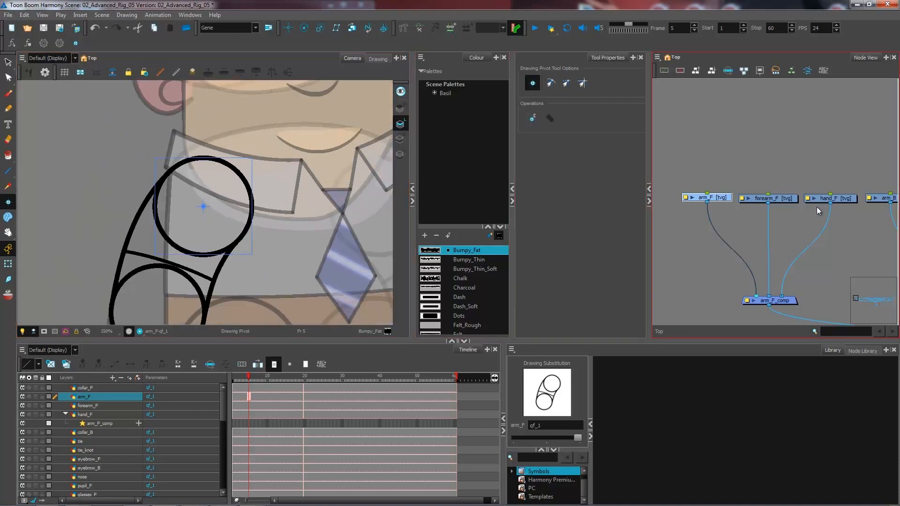
# Select the elbow circle in the forearm_F drawing and examine where its centre lies.
pyautogui.click(789, 198)
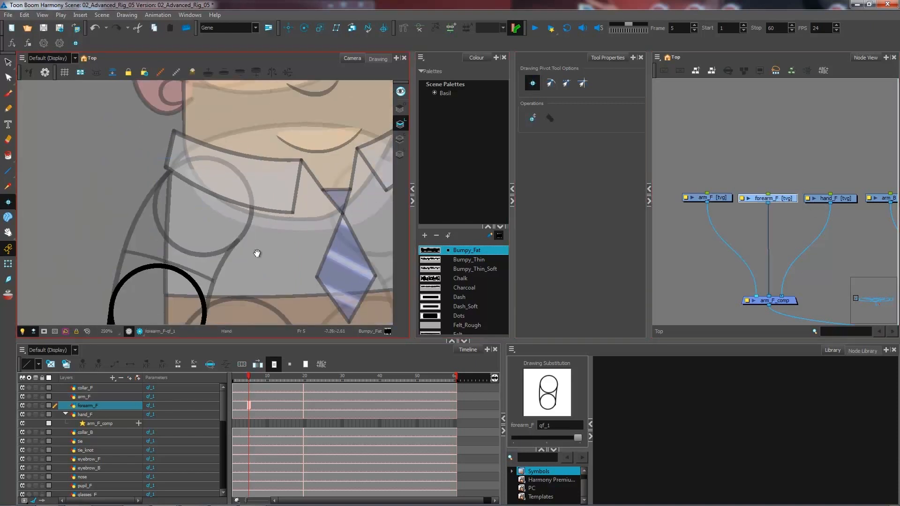
pyautogui.scroll(2, 257, 255)
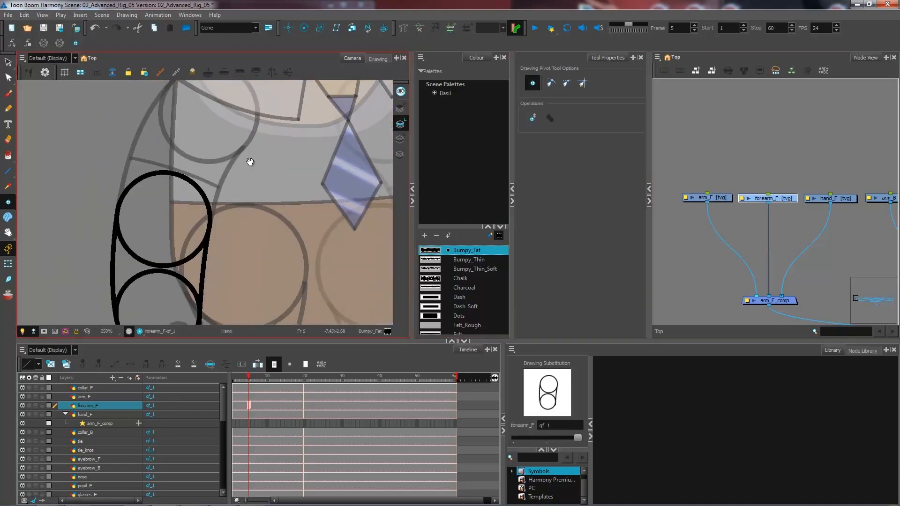
pyautogui.hotkey('alt', 's')
pyautogui.click(189, 172)
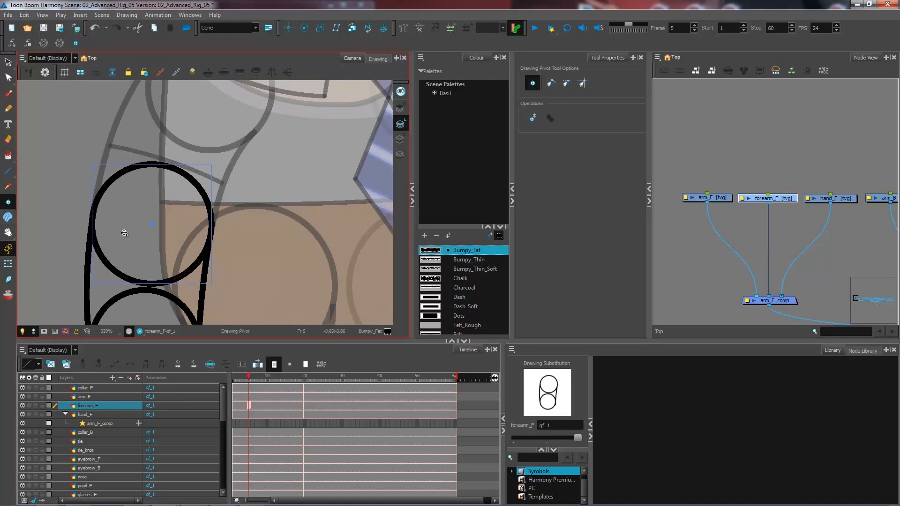
pyautogui.press('2')
pyautogui.press('2')
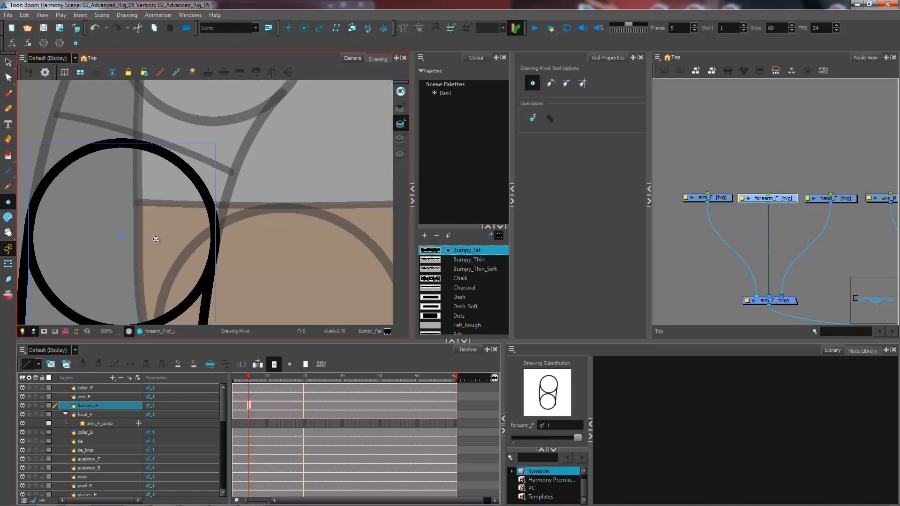
pyautogui.moveTo(156, 239); pyautogui.dragTo(221, 161)
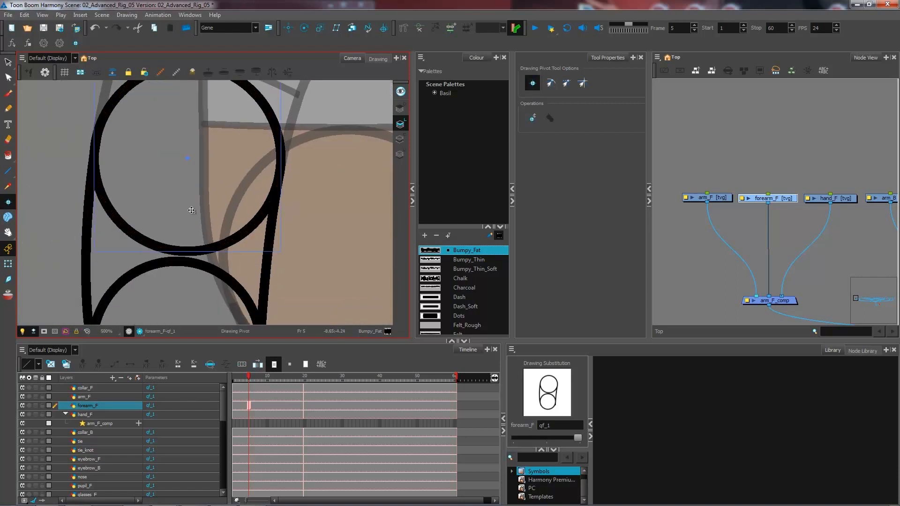
pyautogui.press('2')
pyautogui.press('2')
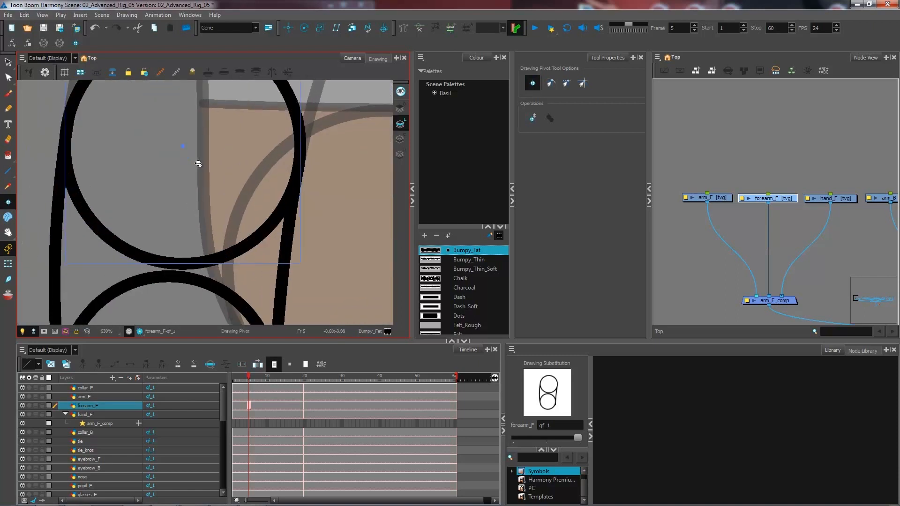
pyautogui.press('1')
pyautogui.press('1')
pyautogui.press('1')
pyautogui.press('1')
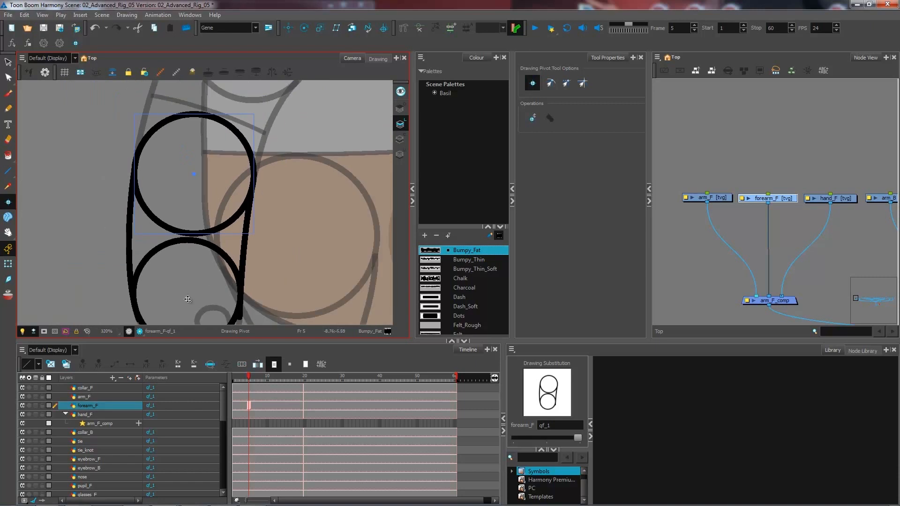
# Delete the upper arc of the wrist circle inside the forearm_F drawing.
pyautogui.keyDown('ctrl'); pyautogui.click(217, 247); pyautogui.keyUp('ctrl')
pyautogui.press('Delete')
pyautogui.moveTo(217, 281)
pyautogui.mouseDown()
pyautogui.moveTo(215, 235)
pyautogui.moveTo(229, 281)
pyautogui.mouseUp()
# Select the elbow circle in forearm_F and place the drawing pivot at its centre.
pyautogui.press('2')
pyautogui.keyDown('ctrl'); pyautogui.click(210, 287); pyautogui.keyUp('ctrl')
pyautogui.press('2')
pyautogui.scroll(6, 207, 207)
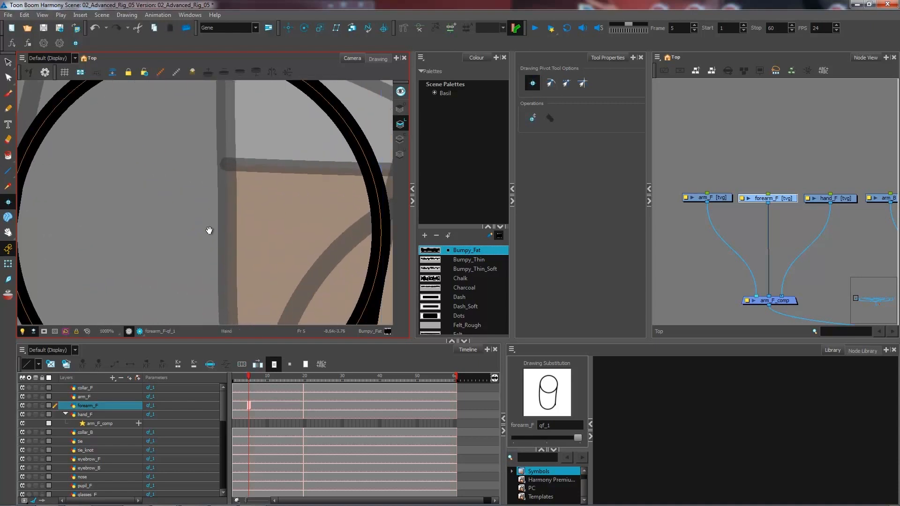
pyautogui.scroll(1, 208, 219)
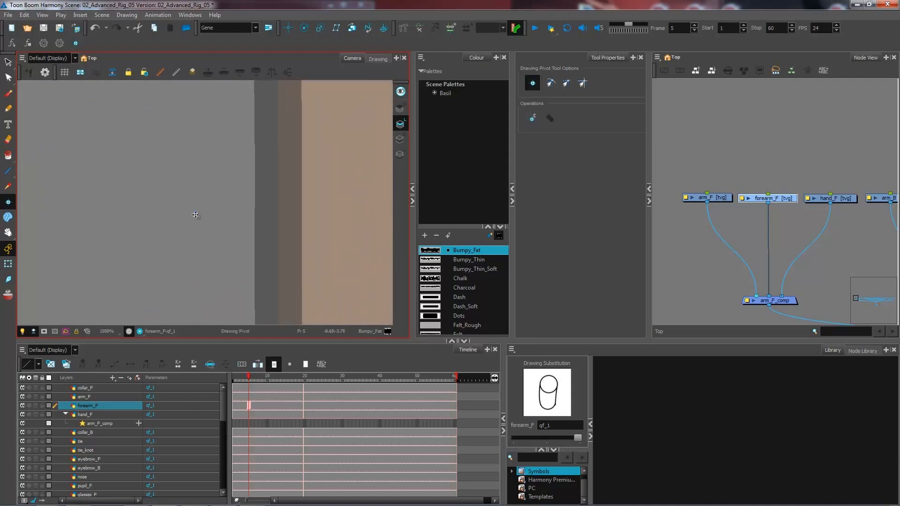
pyautogui.click(196, 214)
pyautogui.scroll(-7, 199, 216)
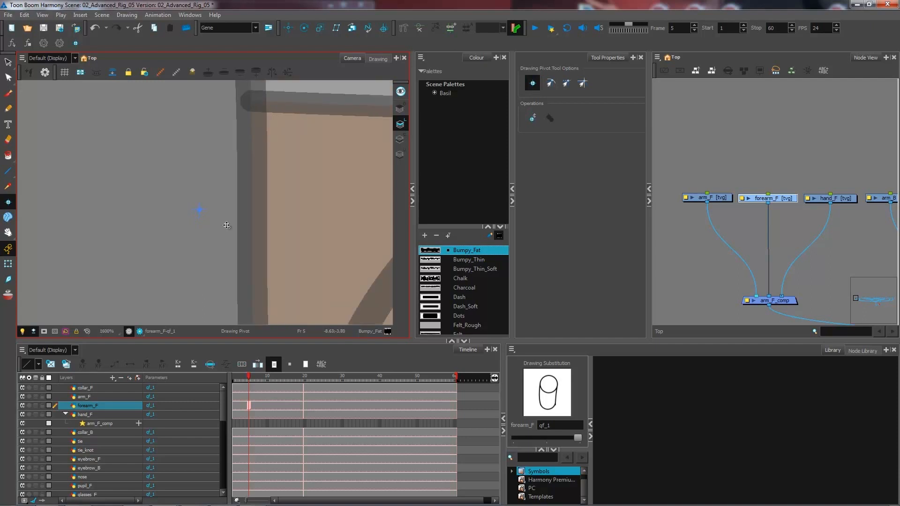
pyautogui.scroll(-3, 239, 227)
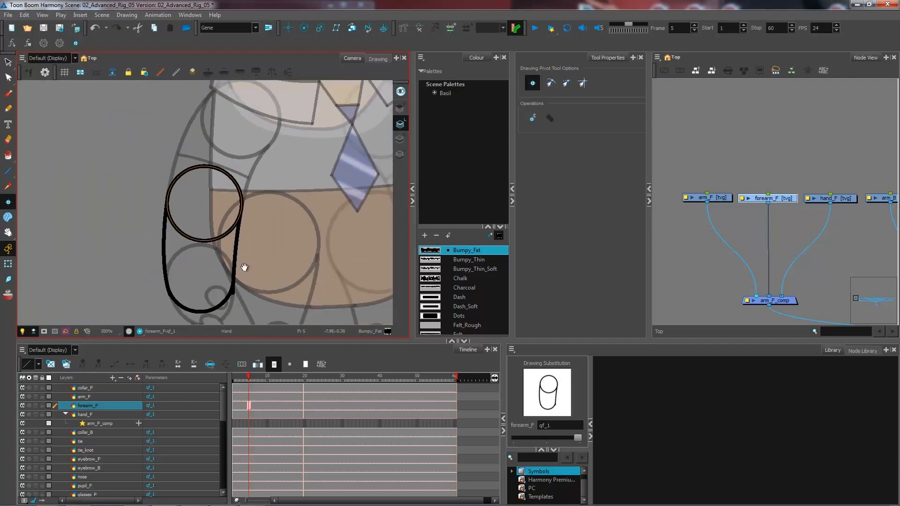
# Select the wrist circle in hand_F and place the drawing pivot at its centre.
pyautogui.click(765, 202)
pyautogui.click(840, 201)
pyautogui.scroll(3, 211, 262)
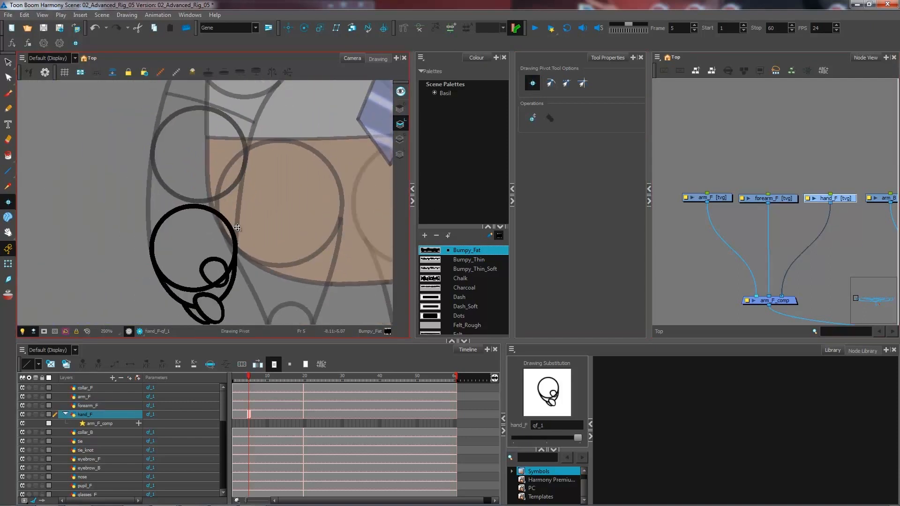
pyautogui.moveTo(220, 268); pyautogui.dragTo(229, 205)
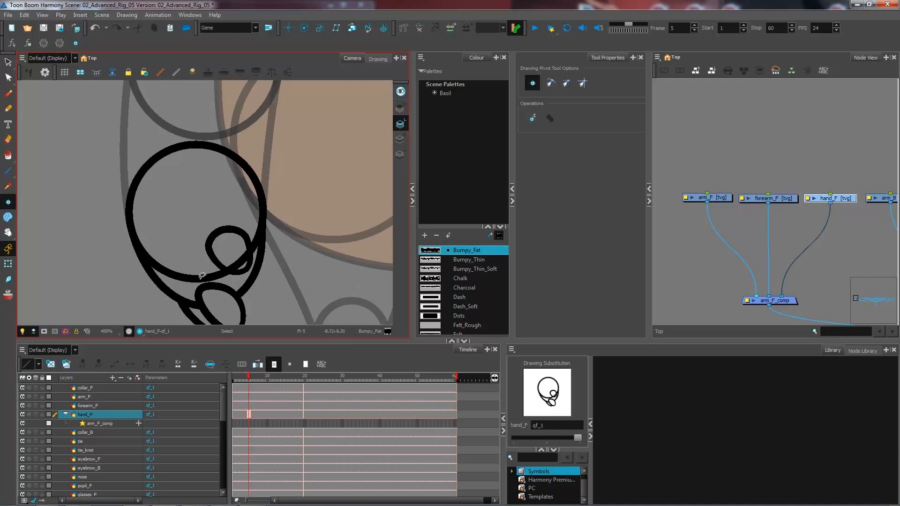
pyautogui.scroll(1, 201, 225)
pyautogui.scroll(5, 199, 222)
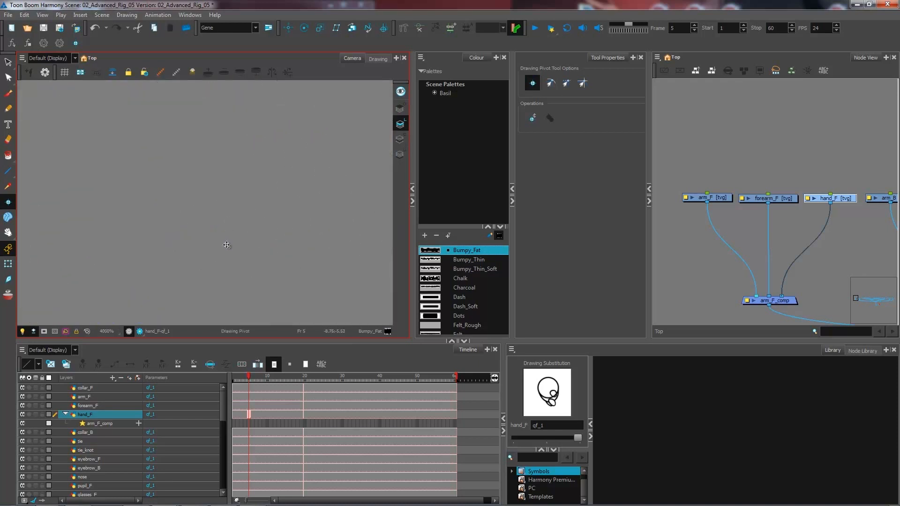
pyautogui.scroll(-10, 257, 245)
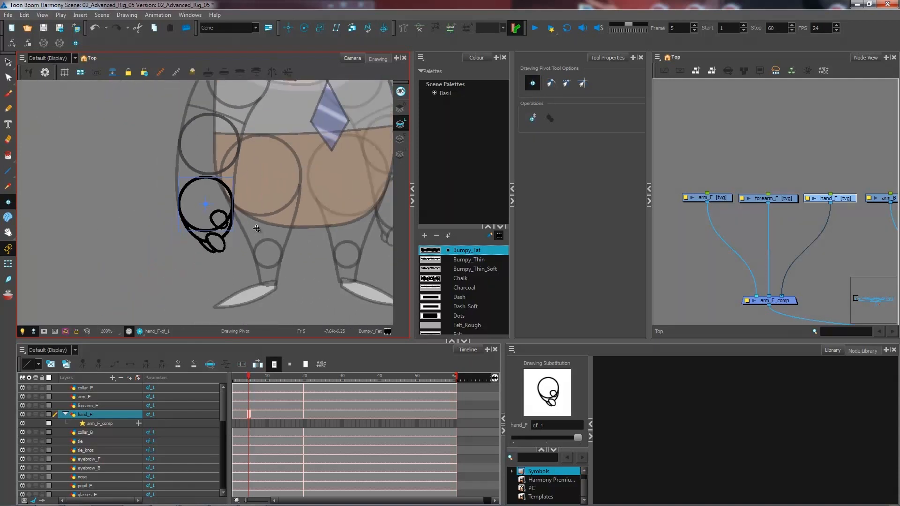
pyautogui.scroll(-2, 257, 229)
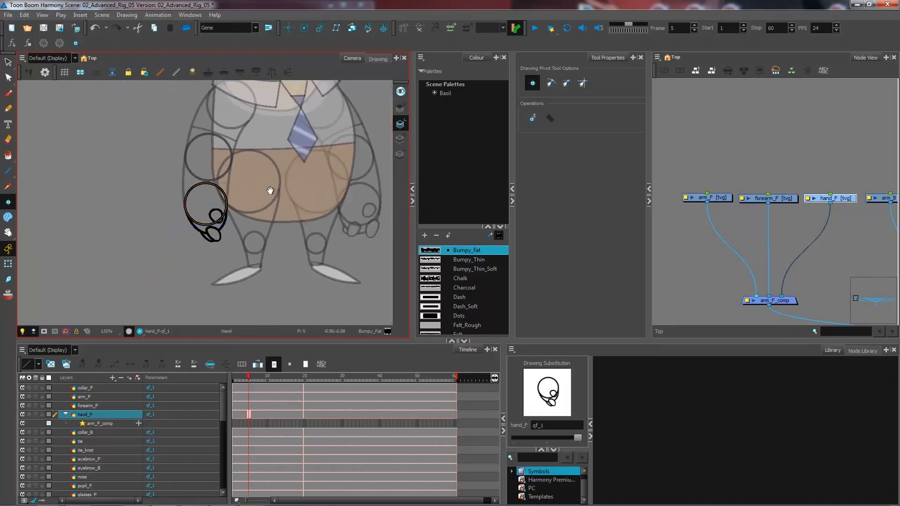
pyautogui.scroll(-1, 238, 235)
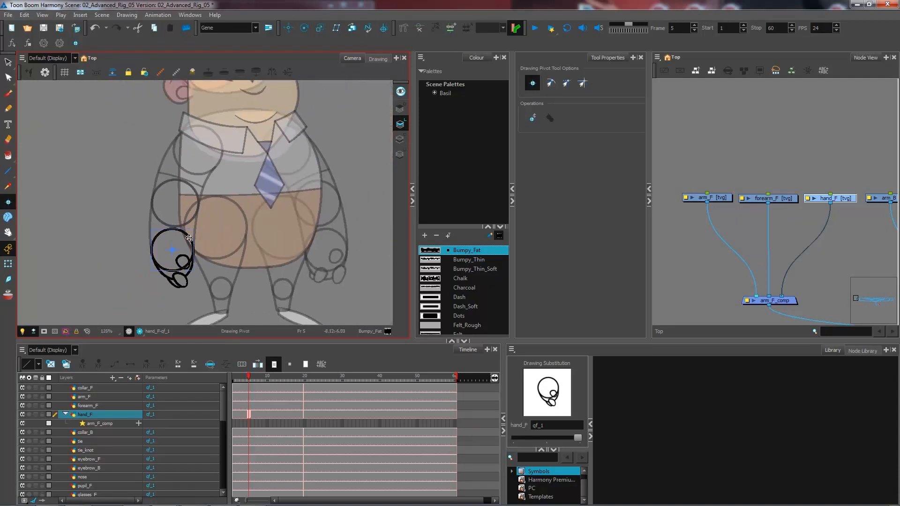
pyautogui.click(9, 265)
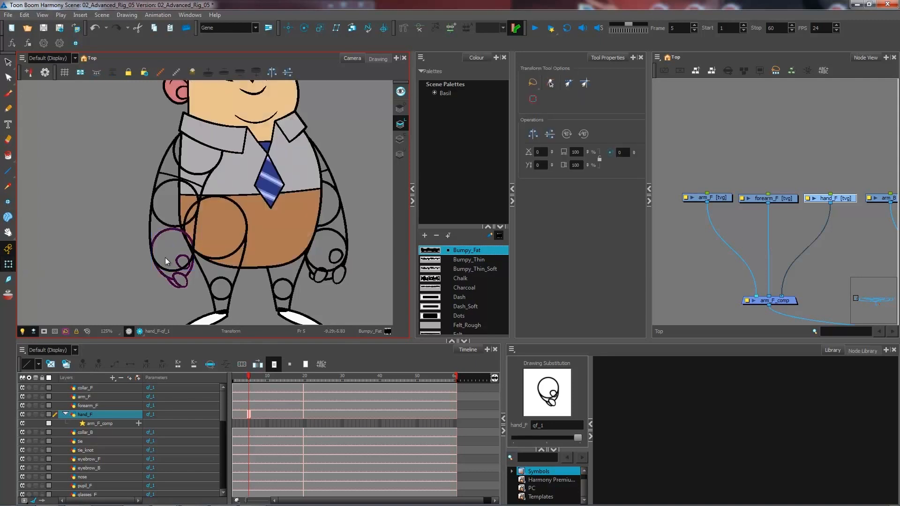
# Remove the upper arc of the elbow circle inside the arm_F drawing and show that node's thumbnail.
pyautogui.click(7, 62)
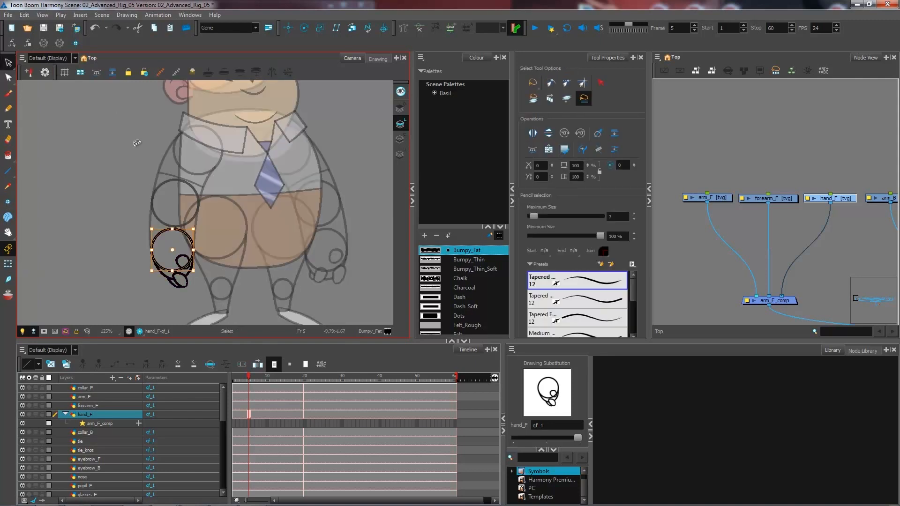
pyautogui.click(781, 202)
pyautogui.click(720, 197)
pyautogui.scroll(2, 250, 196)
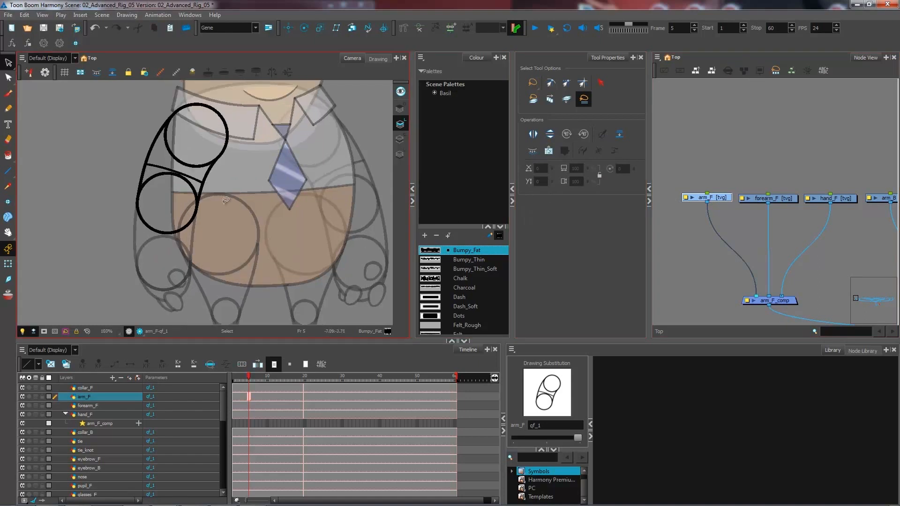
pyautogui.scroll(2, 250, 197)
pyautogui.moveTo(188, 184); pyautogui.dragTo(202, 214)
pyautogui.hotkey('alt', 't')
pyautogui.click(692, 198)
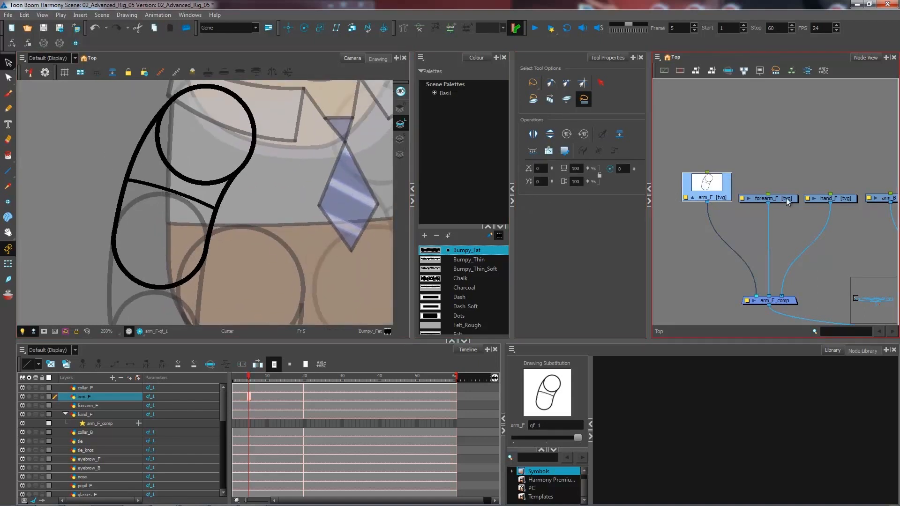
# Clean up the stray line ends at the wrist of the forearm_F outline and check its elbow joints.
pyautogui.click(786, 198)
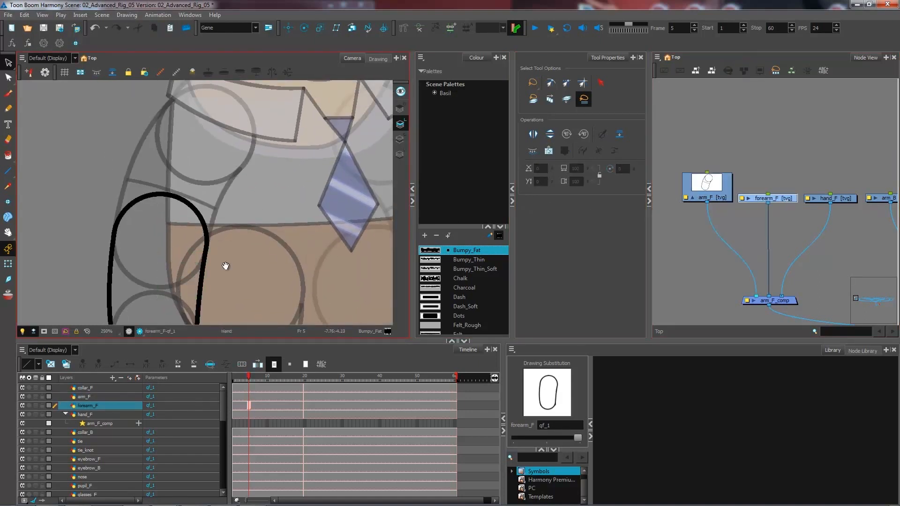
pyautogui.moveTo(226, 266); pyautogui.dragTo(218, 210)
pyautogui.scroll(2, 207, 256)
pyautogui.moveTo(205, 281); pyautogui.dragTo(218, 226)
pyautogui.scroll(1, 201, 254)
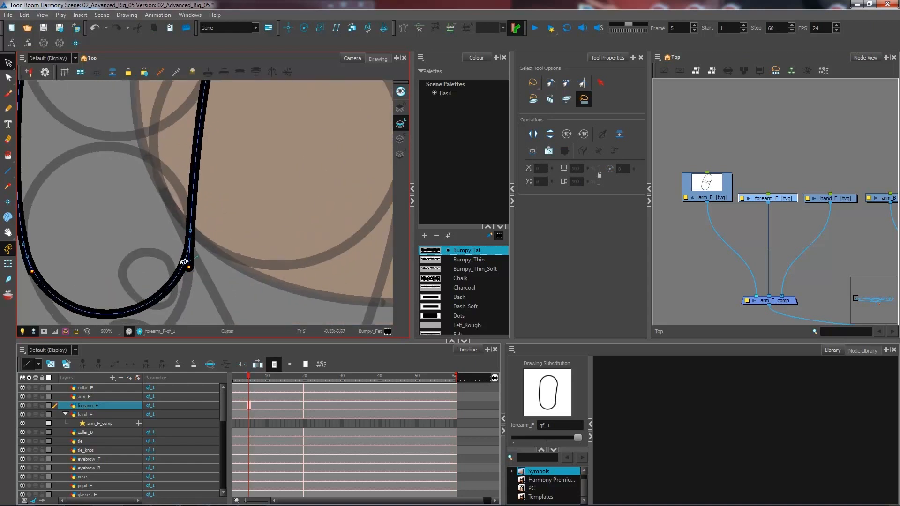
pyautogui.hotkey('alt', 'q')
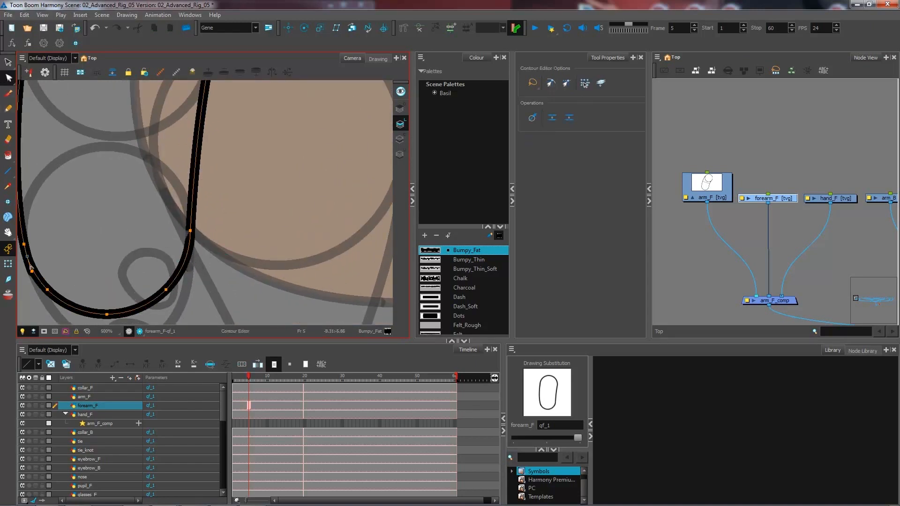
pyautogui.moveTo(244, 192); pyautogui.dragTo(279, 300)
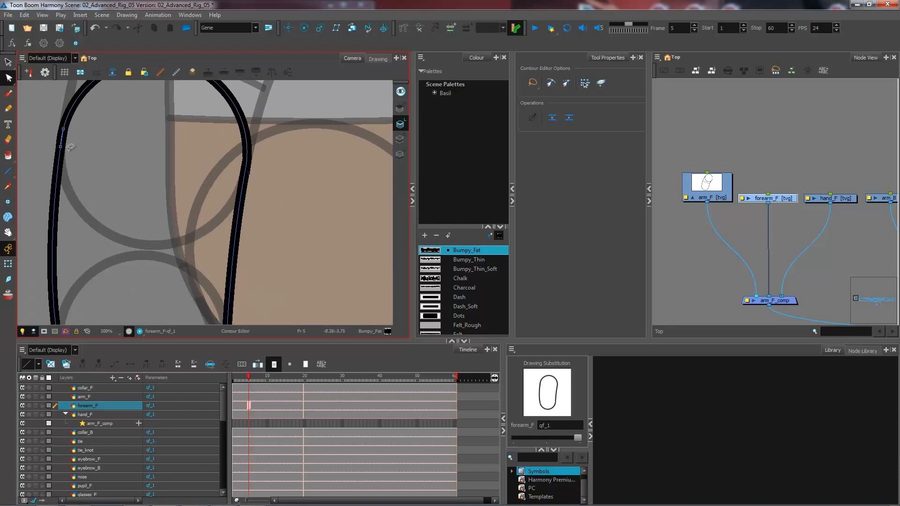
pyautogui.moveTo(244, 175); pyautogui.dragTo(265, 85)
pyautogui.press('1')
pyautogui.click(8, 62)
pyautogui.press('1')
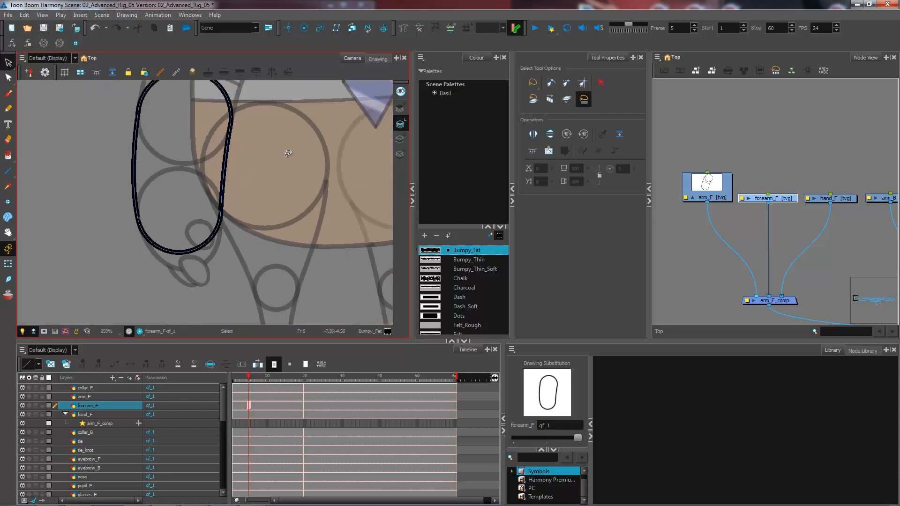
# Select all strokes in forearm_F and give them rounded line tips.
pyautogui.hotkey('ctrl', 'a')
pyautogui.click(575, 265)
pyautogui.click(350, 201)
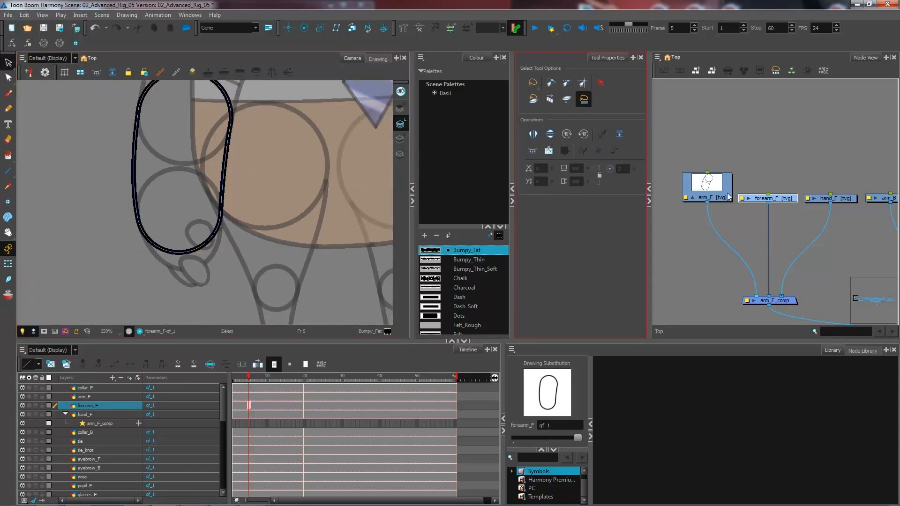
# Remove the lower arc of the shoulder circle inside the arm_F drawing and check the line joints around its elbow.
pyautogui.click(708, 197)
pyautogui.moveTo(254, 124); pyautogui.dragTo(243, 221)
pyautogui.press('2')
pyautogui.press('2')
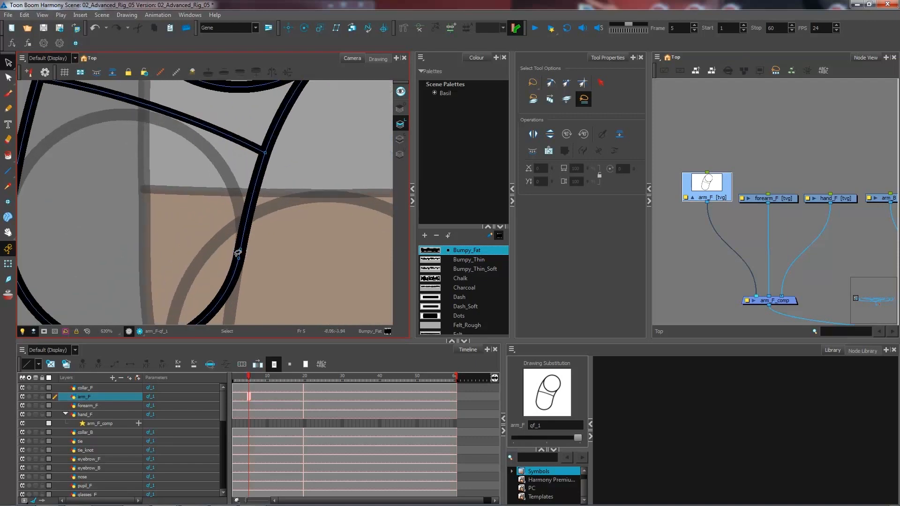
pyautogui.moveTo(211, 248); pyautogui.dragTo(374, 270)
pyautogui.moveTo(174, 248); pyautogui.dragTo(161, 247)
pyautogui.moveTo(311, 119); pyautogui.dragTo(241, 249)
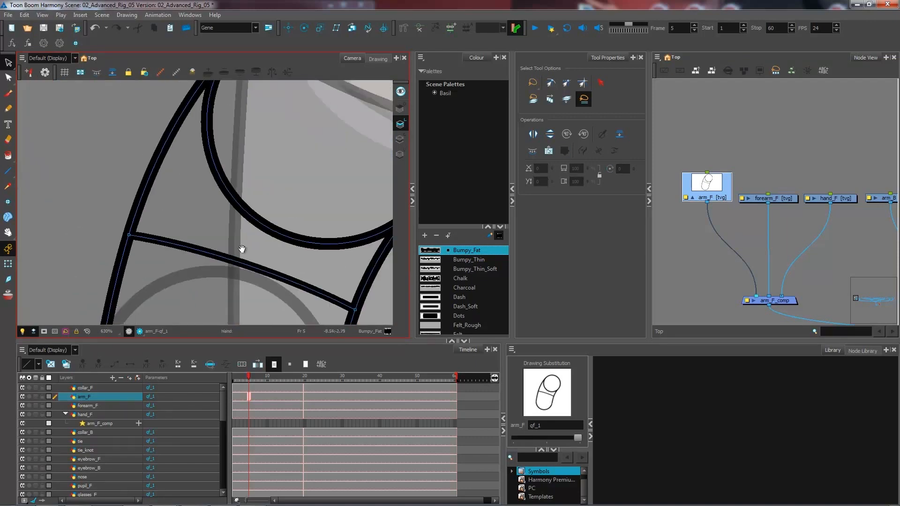
pyautogui.moveTo(290, 103); pyautogui.dragTo(206, 218)
pyautogui.moveTo(134, 248); pyautogui.dragTo(114, 251)
pyautogui.moveTo(284, 323)
pyautogui.mouseDown()
pyautogui.moveTo(225, 230)
pyautogui.moveTo(216, 274)
pyautogui.mouseUp()
pyautogui.press('1')
pyautogui.press('1')
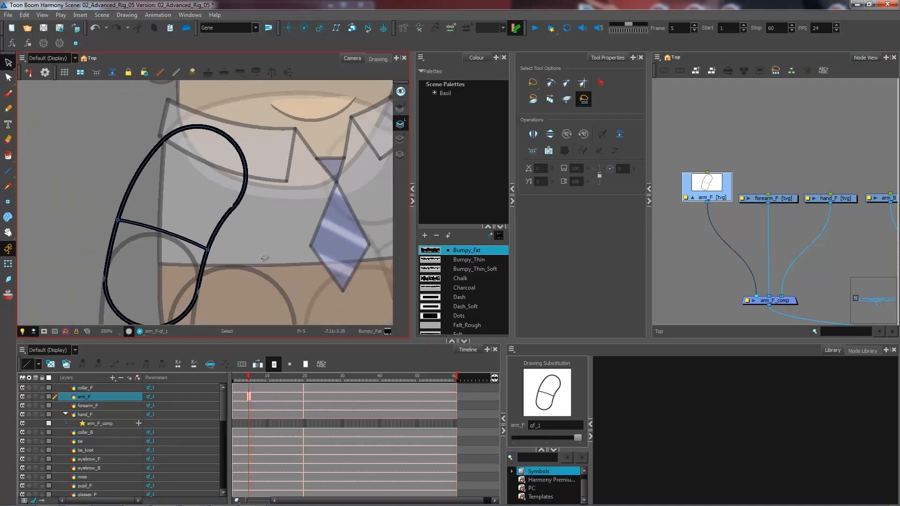
# Select all strokes in arm_F and set their start and end tips to round.
pyautogui.hotkey('alt', 's')
pyautogui.hotkey('ctrl', 'a')
pyautogui.click(574, 252)
pyautogui.click(557, 263)
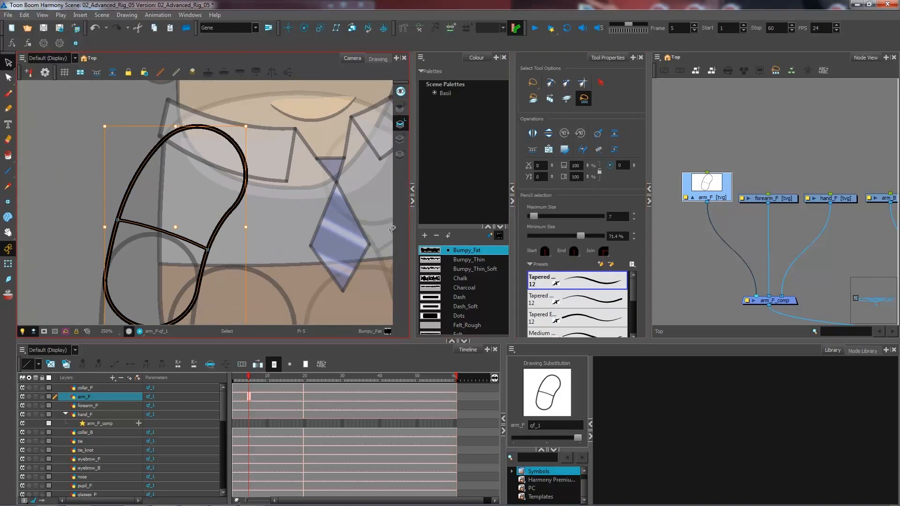
pyautogui.click(261, 280)
pyautogui.press('1')
pyautogui.press('1')
# Delete the lower arc of the wrist circle inside the hand_F drawing.
pyautogui.moveTo(261, 279); pyautogui.dragTo(252, 196)
pyautogui.click(850, 197)
pyautogui.press('2')
pyautogui.press('2')
pyautogui.moveTo(161, 268); pyautogui.dragTo(191, 211)
pyautogui.press('2')
pyautogui.hotkey('alt', 't')
pyautogui.click(204, 225)
pyautogui.press('Delete')
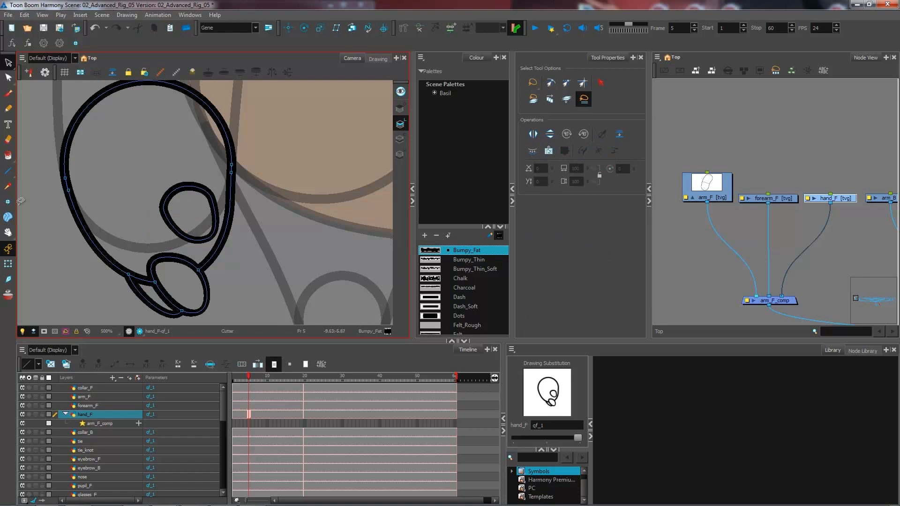
# Select all strokes in hand_F and round their line tips.
pyautogui.hotkey('alt', 's')
pyautogui.hotkey('ctrl', 'a')
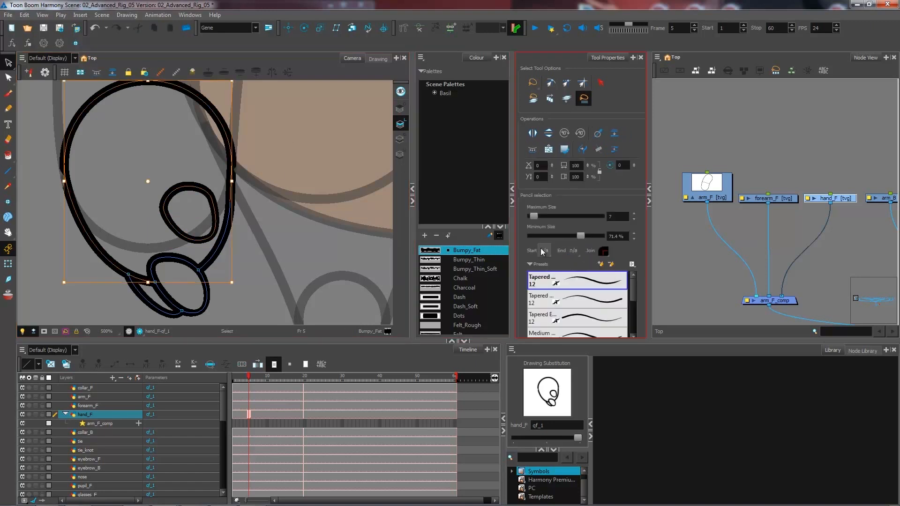
pyautogui.click(291, 169)
# Switch to the Transform tool and show the thumbnails of the forearm_F and hand_F nodes.
pyautogui.press('1')
pyautogui.press('1')
pyautogui.press('1')
pyautogui.click(8, 264)
pyautogui.press('1')
pyautogui.hotkey('shift', 'm')
pyautogui.click(758, 200)
pyautogui.click(749, 198)
pyautogui.click(815, 198)
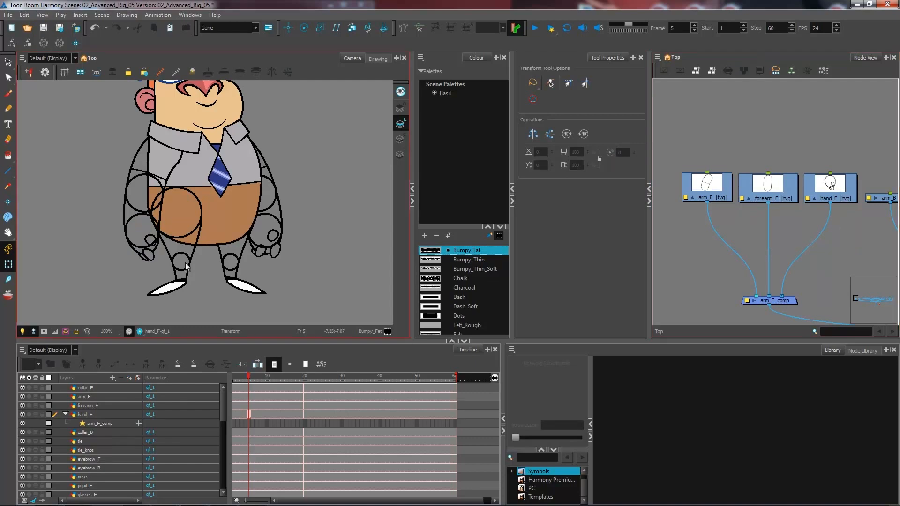
# Locate the thigh_F node and copy all of its leg strokes into the leg_F drawing.
pyautogui.click(195, 241)
pyautogui.press('2')
pyautogui.press('o')
pyautogui.moveTo(812, 227); pyautogui.dragTo(719, 211)
pyautogui.hotkey('alt', 's')
pyautogui.moveTo(171, 141); pyautogui.dragTo(228, 227)
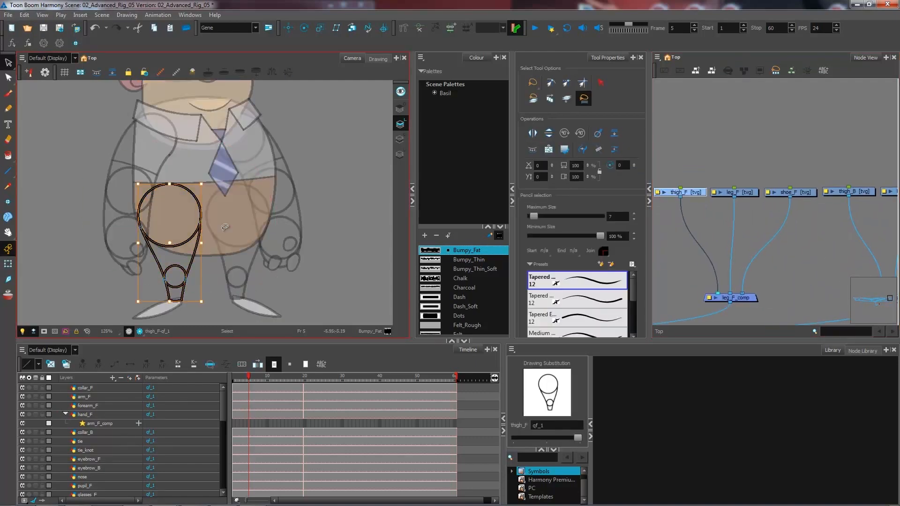
pyautogui.hotkey('ctrl', 'c')
pyautogui.click(748, 193)
pyautogui.hotkey('ctrl', 'v')
# Cut the lower leg lines and the upper arc of the knee circle out of the thigh_F drawing.
pyautogui.click(688, 192)
pyautogui.press('2')
pyautogui.moveTo(188, 260); pyautogui.dragTo(258, 211)
pyautogui.hotkey('alt', 't')
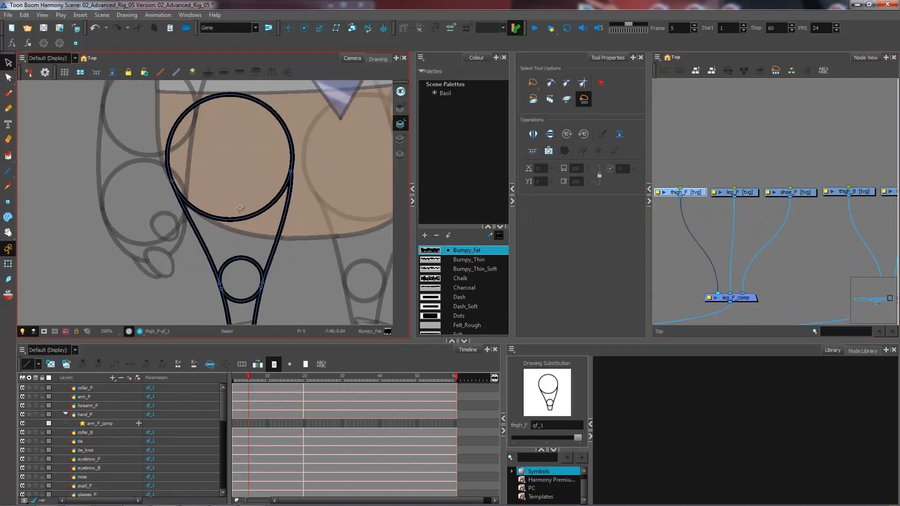
pyautogui.moveTo(228, 238); pyautogui.dragTo(233, 211)
pyautogui.moveTo(297, 241)
pyautogui.mouseDown()
pyautogui.moveTo(280, 276)
pyautogui.moveTo(273, 193)
pyautogui.moveTo(159, 190)
pyautogui.mouseUp()
# Delete the thigh circle and its tapering side lines from leg_F, keeping the knee circle and lower leg.
pyautogui.click(751, 193)
pyautogui.hotkey('alt', 't')
pyautogui.click(206, 173)
pyautogui.press('Delete')
pyautogui.press('2')
pyautogui.press('2')
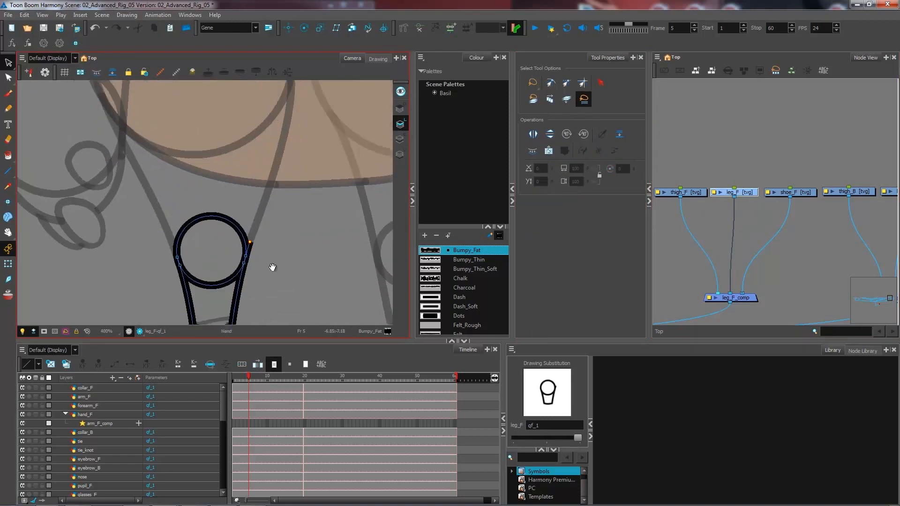
# Select the knee circle in leg_F and place the drawing pivot at its centre.
pyautogui.moveTo(274, 267); pyautogui.dragTo(242, 207)
pyautogui.press('2')
pyautogui.press('2')
pyautogui.press('2')
pyautogui.click(222, 180)
pyautogui.hotkey('shift', 'p')
pyautogui.press('2')
pyautogui.press('2')
pyautogui.press('2')
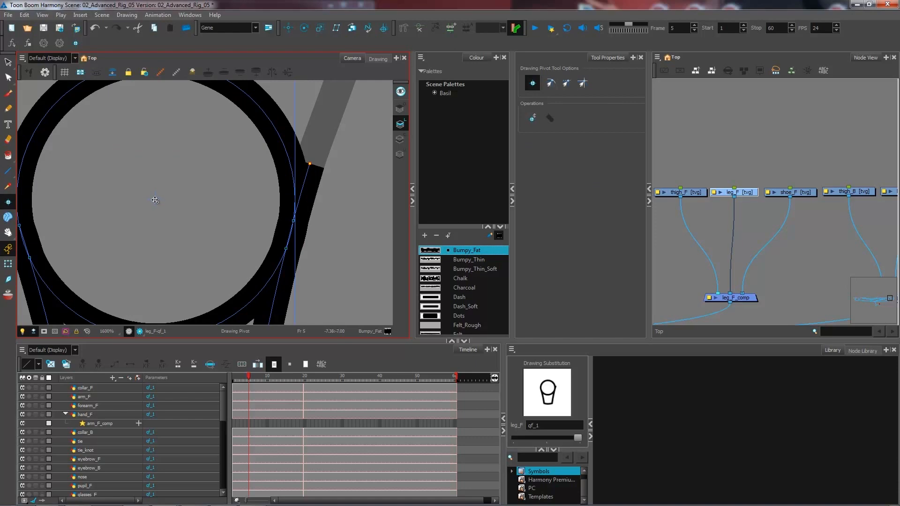
pyautogui.press('2')
pyautogui.press('2')
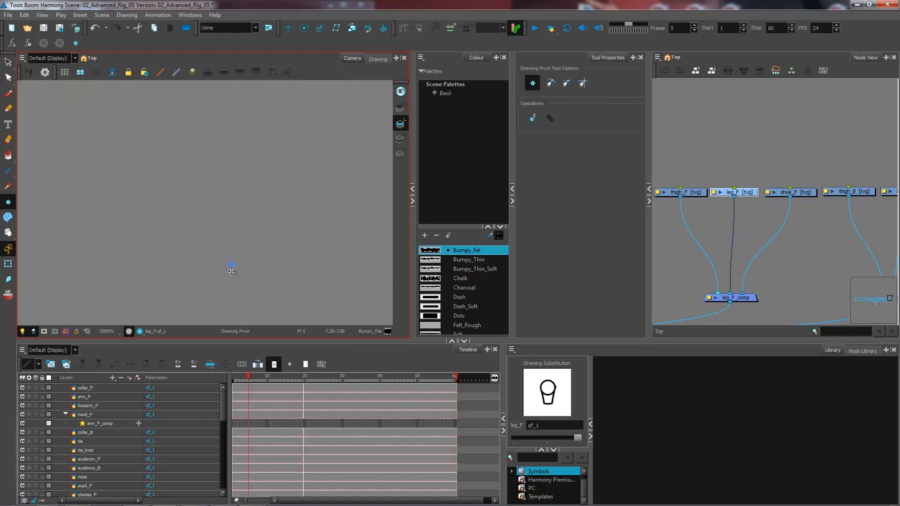
pyautogui.press('1')
pyautogui.press('1')
pyautogui.press('1')
pyautogui.press('1')
pyautogui.press('1')
pyautogui.moveTo(230, 211); pyautogui.dragTo(232, 260)
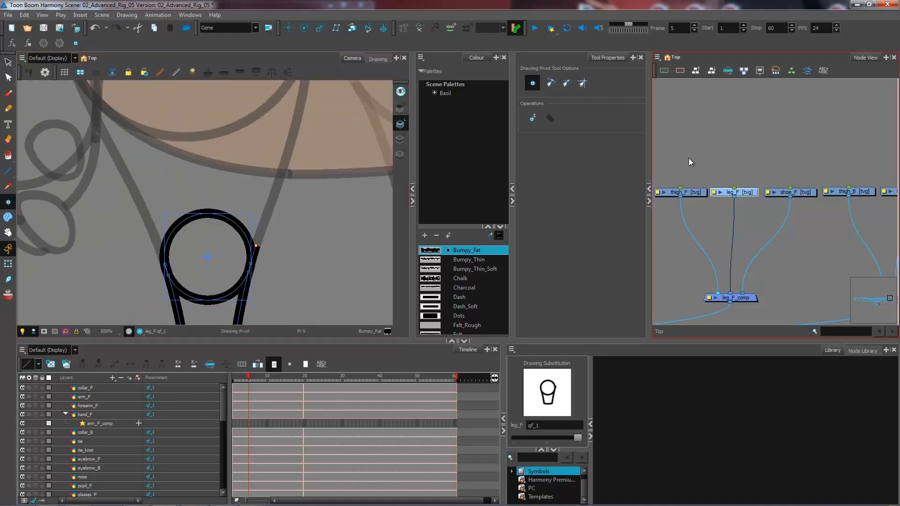
# Place the drawing pivot of thigh_F at the centre of its large hip circle.
pyautogui.click(685, 193)
pyautogui.moveTo(290, 122); pyautogui.dragTo(297, 258)
pyautogui.press('2')
pyautogui.moveTo(213, 199); pyautogui.dragTo(233, 258)
pyautogui.press('2')
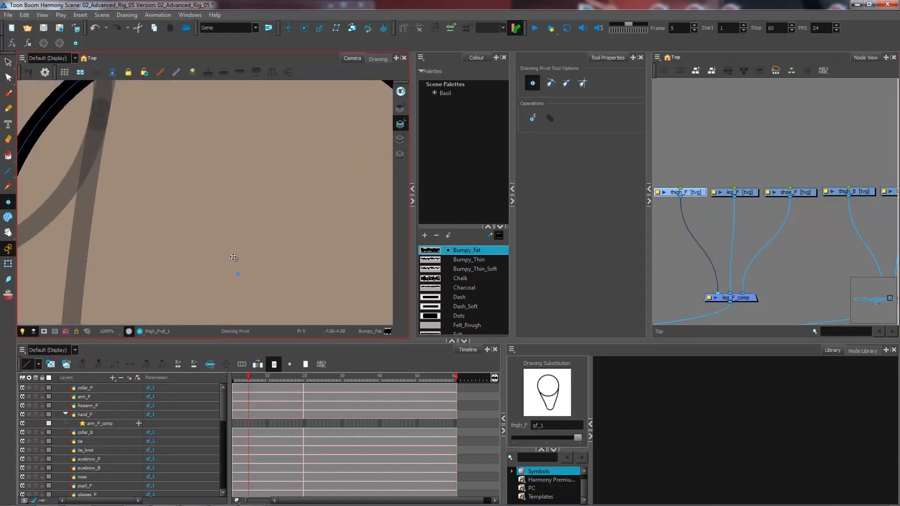
pyautogui.press('1')
pyautogui.press('1')
pyautogui.press('1')
pyautogui.press('1')
# Cut away the lower arc of the hip circle inside thigh_F and show that node's thumbnail.
pyautogui.hotkey('alt', 't')
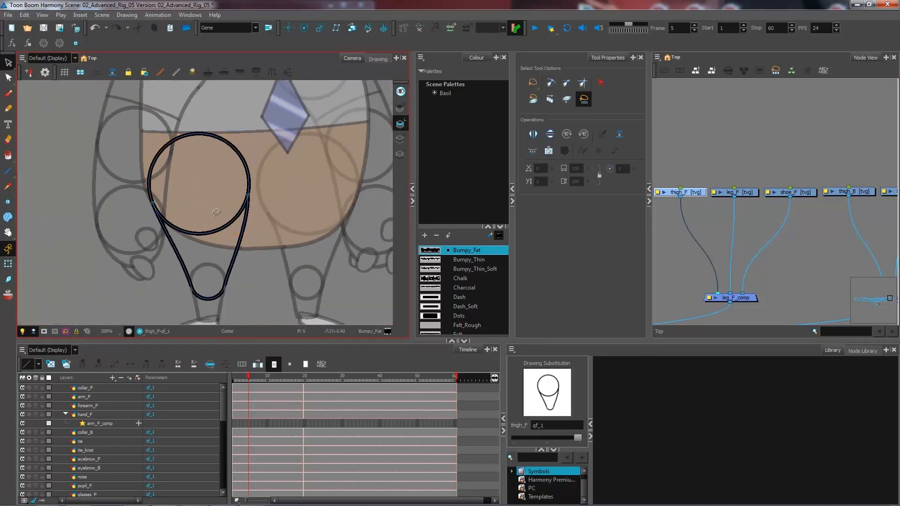
pyautogui.moveTo(206, 225); pyautogui.dragTo(204, 242)
pyautogui.click(664, 192)
# Delete the leftover line piece beside the knee circle in the leg_F drawing.
pyautogui.click(731, 193)
pyautogui.moveTo(203, 290)
pyautogui.mouseDown()
pyautogui.moveTo(199, 300)
pyautogui.moveTo(216, 302)
pyautogui.mouseUp()
pyautogui.press('2')
pyautogui.press('2')
pyautogui.press('2')
pyautogui.press('2')
pyautogui.press('2')
pyautogui.moveTo(206, 286)
pyautogui.mouseDown()
pyautogui.moveTo(238, 286)
pyautogui.moveTo(229, 213)
pyautogui.mouseUp()
pyautogui.hotkey('alt', 's')
pyautogui.click(291, 187)
pyautogui.press('Delete')
# Give all strokes in the leg_F and thigh_F drawings rounded line tips.
pyautogui.hotkey('ctrl', 'a')
pyautogui.click(545, 253)
pyautogui.click(553, 261)
pyautogui.click(683, 192)
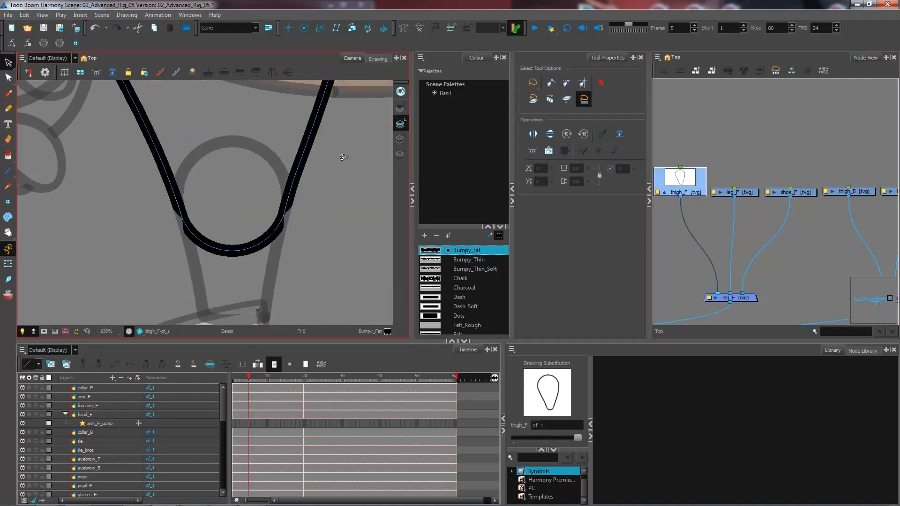
pyautogui.press('1')
pyautogui.press('1')
pyautogui.press('1')
pyautogui.press('1')
pyautogui.hotkey('ctrl', 'a')
pyautogui.press('1')
pyautogui.press('1')
pyautogui.press('1')
# Select the body drawing and bring up its drawing pivot.
pyautogui.hotkey('shift', 't')
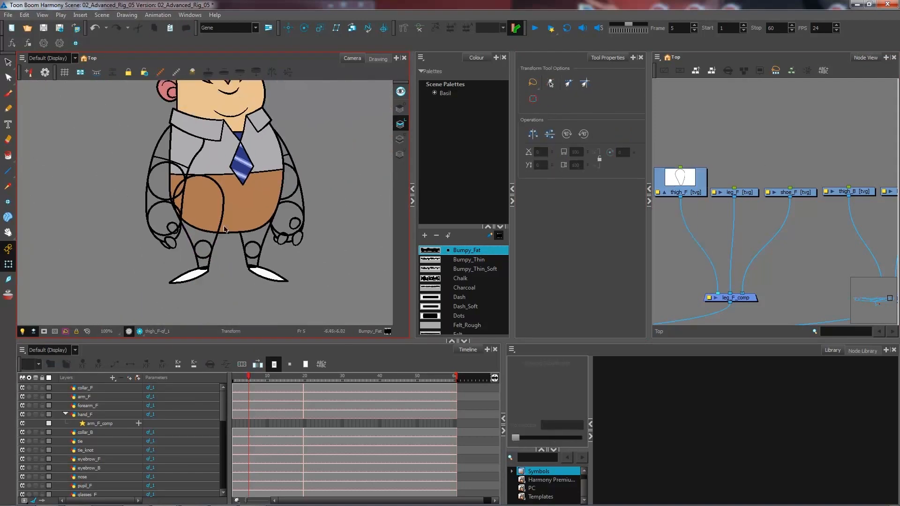
pyautogui.click(270, 160)
pyautogui.click(247, 165)
pyautogui.press('2')
pyautogui.click(260, 202)
pyautogui.click(9, 202)
pyautogui.hotkey('shift', 't')
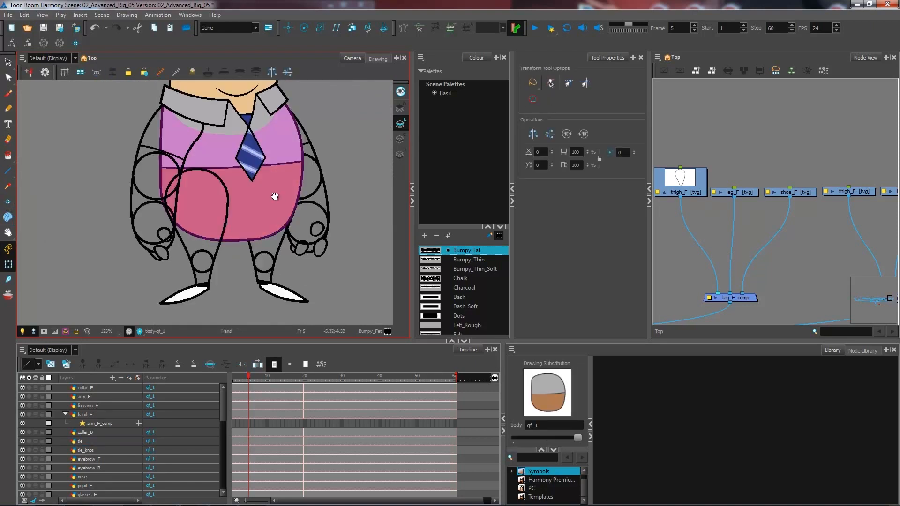
# Select the tie and place its drawing pivot on the top tip with Snap to Contour enabled.
pyautogui.click(217, 190)
pyautogui.click(255, 229)
pyautogui.press('2')
pyautogui.press('2')
pyautogui.hotkey('shift', 'p')
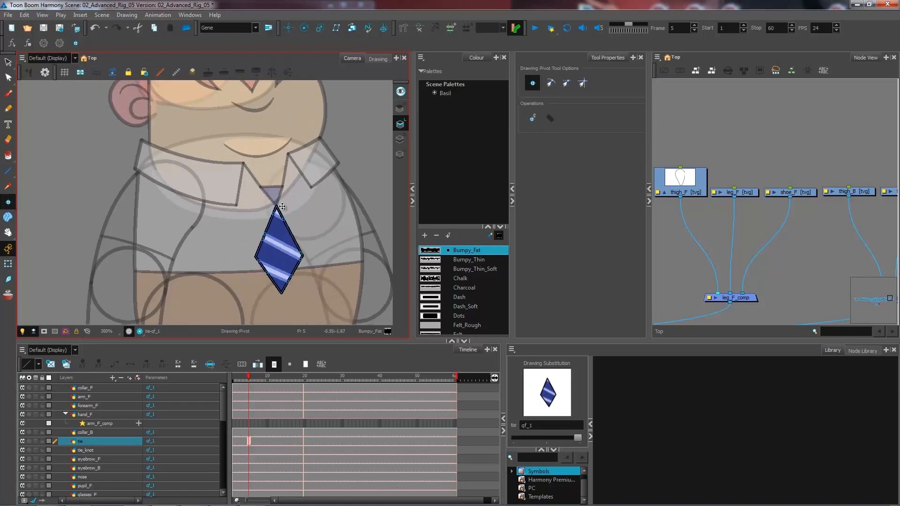
pyautogui.click(550, 83)
pyautogui.press('2')
pyautogui.press('2')
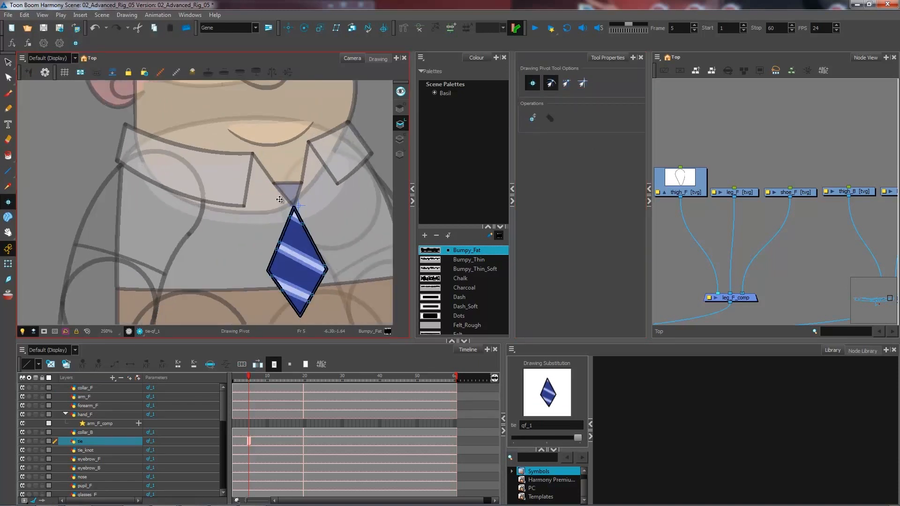
pyautogui.press('1')
pyautogui.press('1')
pyautogui.press('1')
pyautogui.press('1')
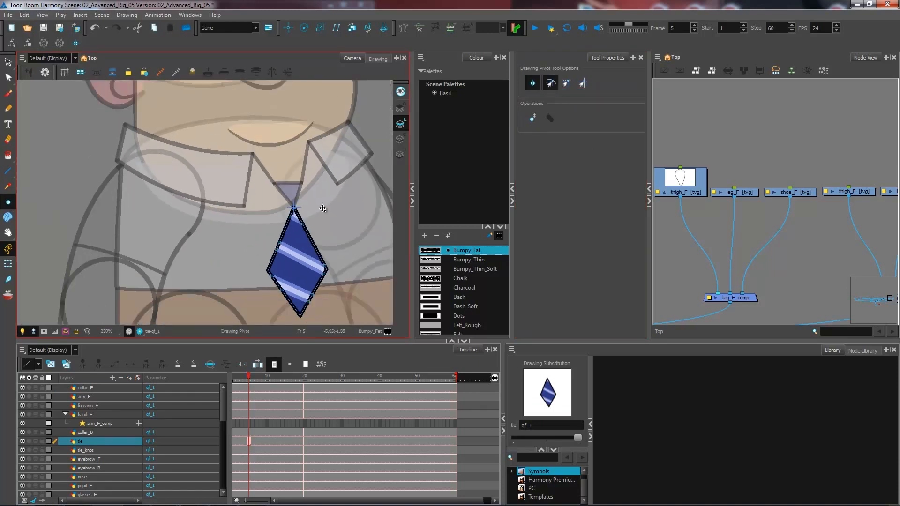